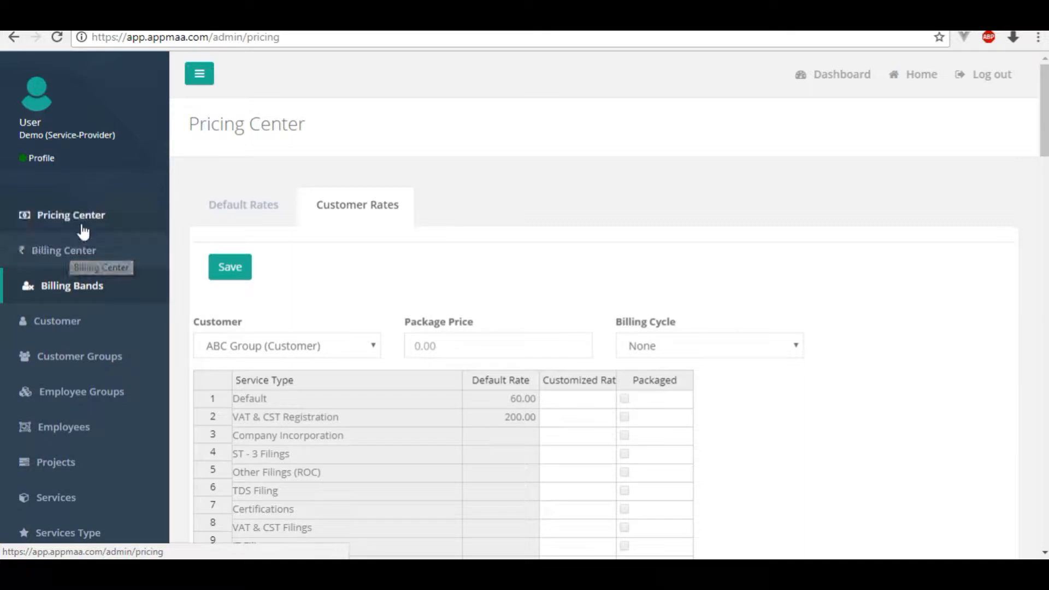
# Open the Billing Bands list, which shows level 1 at 300.00 per hour.
pyautogui.click(62, 291)
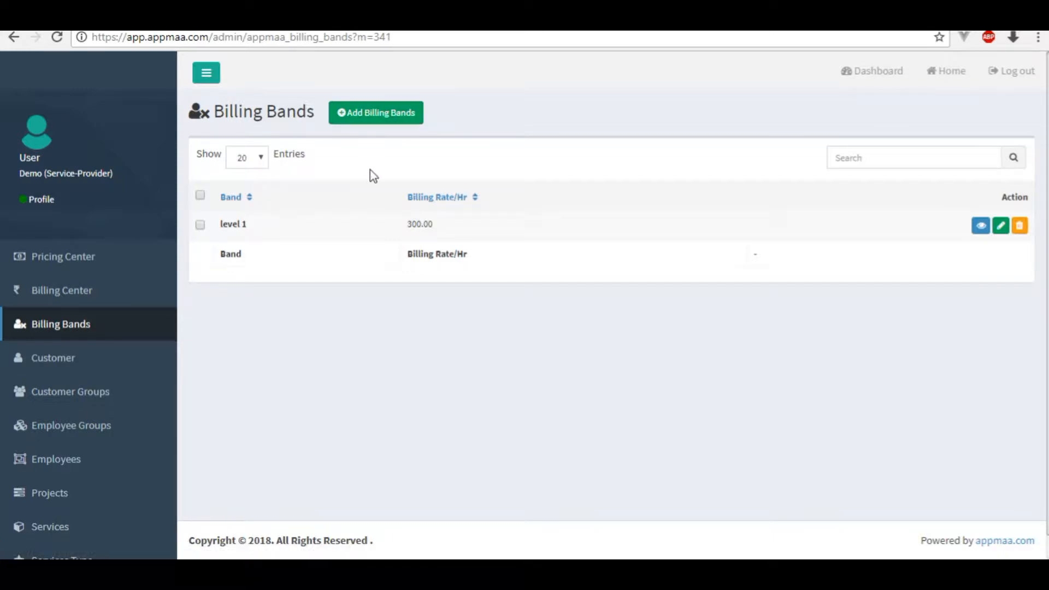
# Add an Active billing band 'level 3' billed at 220 per hour.
pyautogui.click(391, 115)
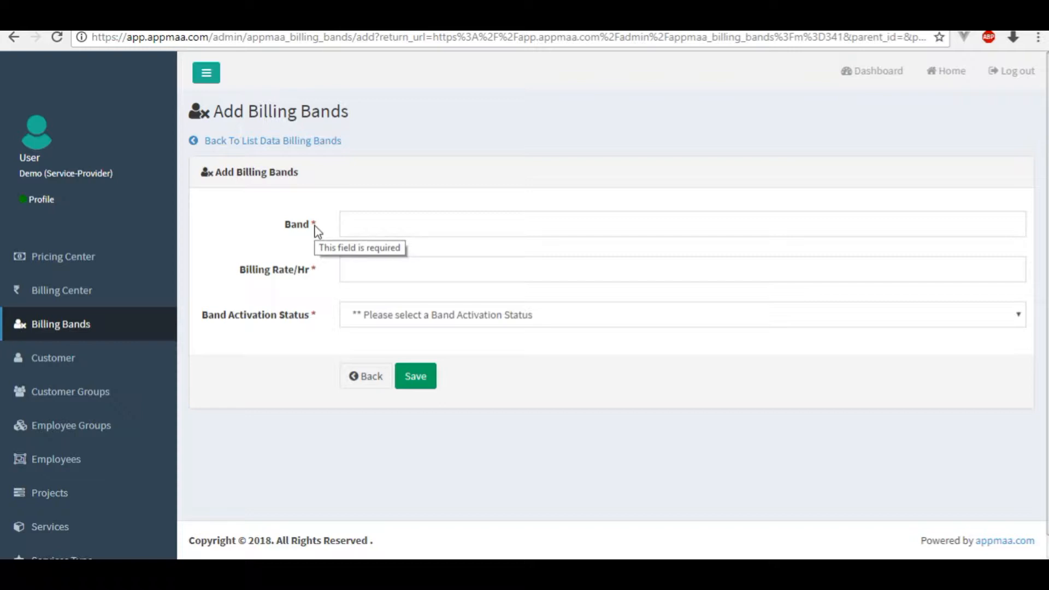
pyautogui.click(406, 222)
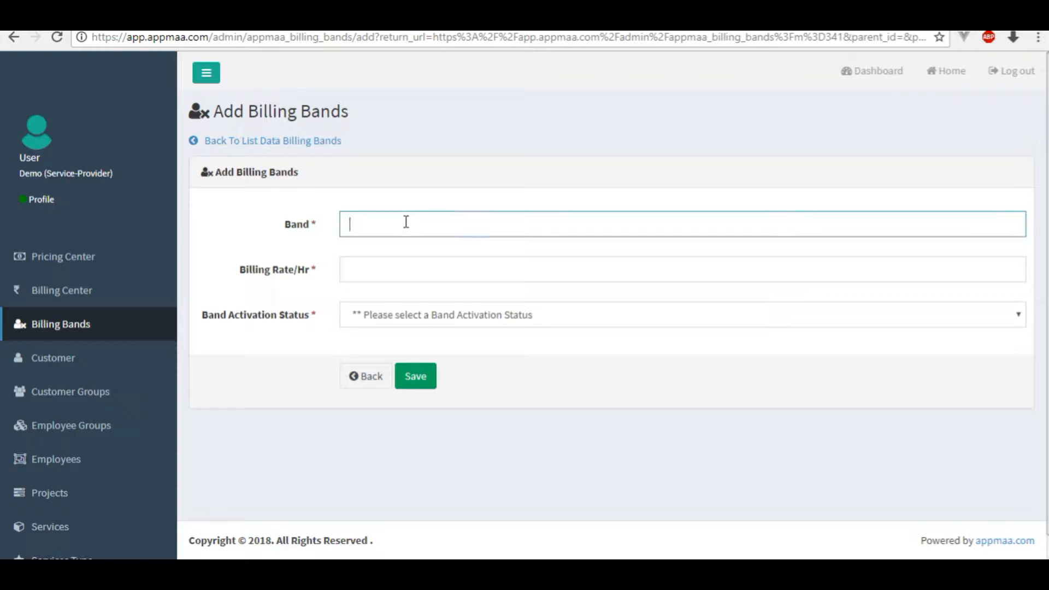
pyautogui.write('level')
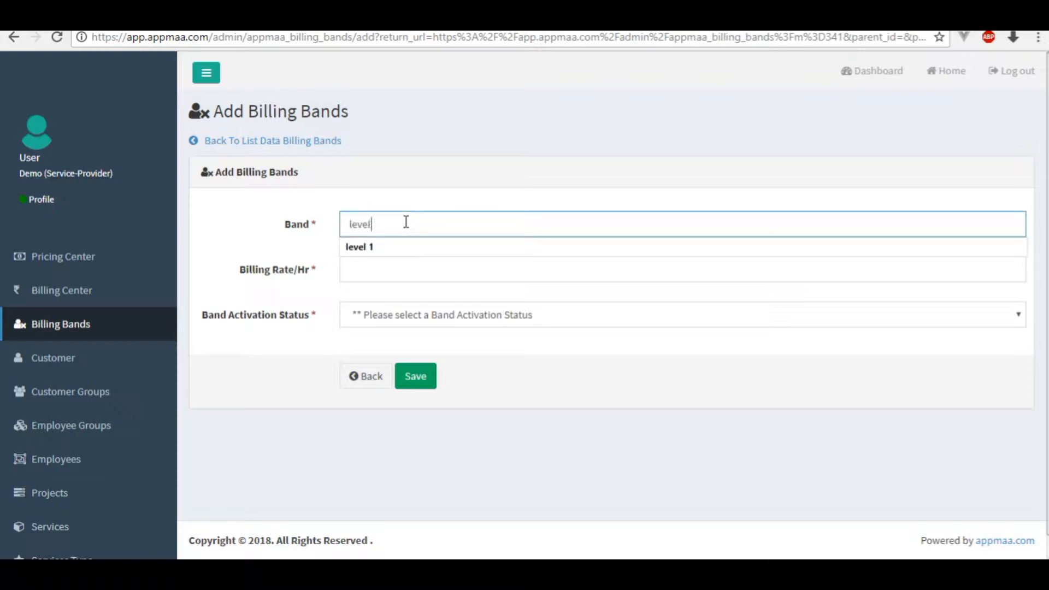
pyautogui.write(' 3')
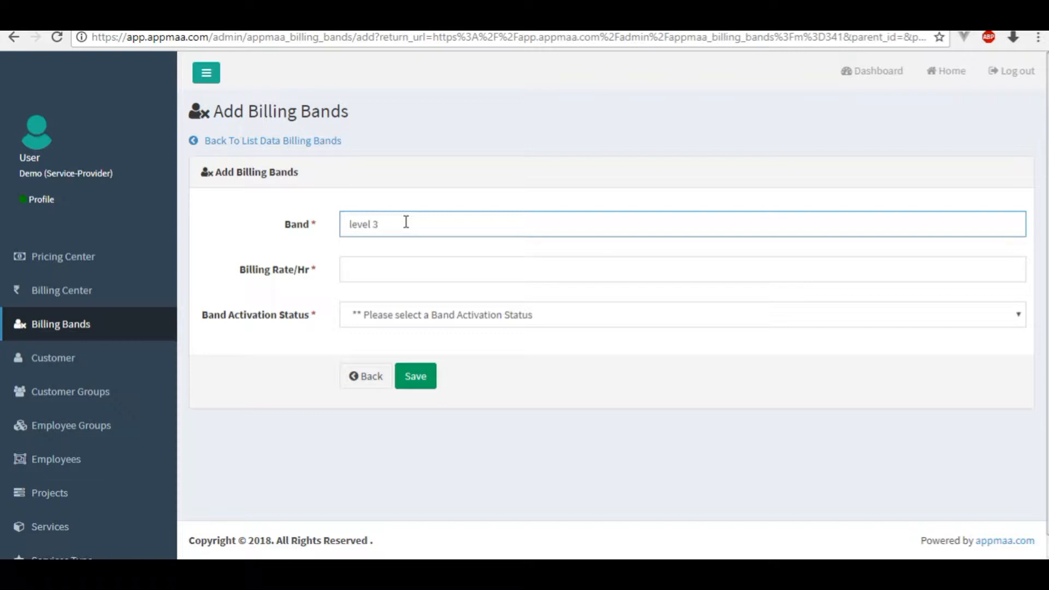
pyautogui.click(395, 263)
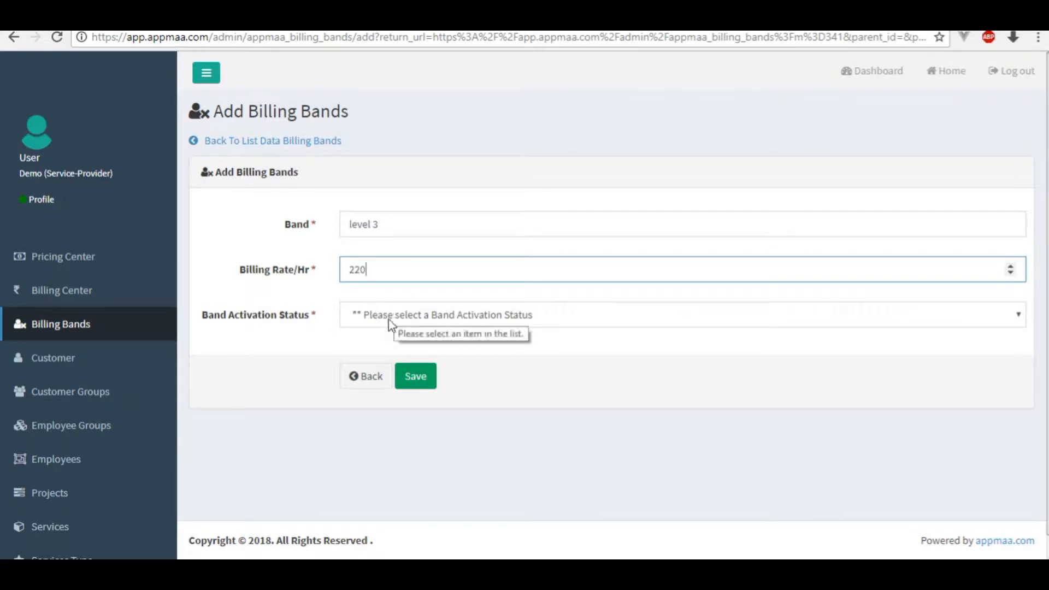
pyautogui.click(385, 316)
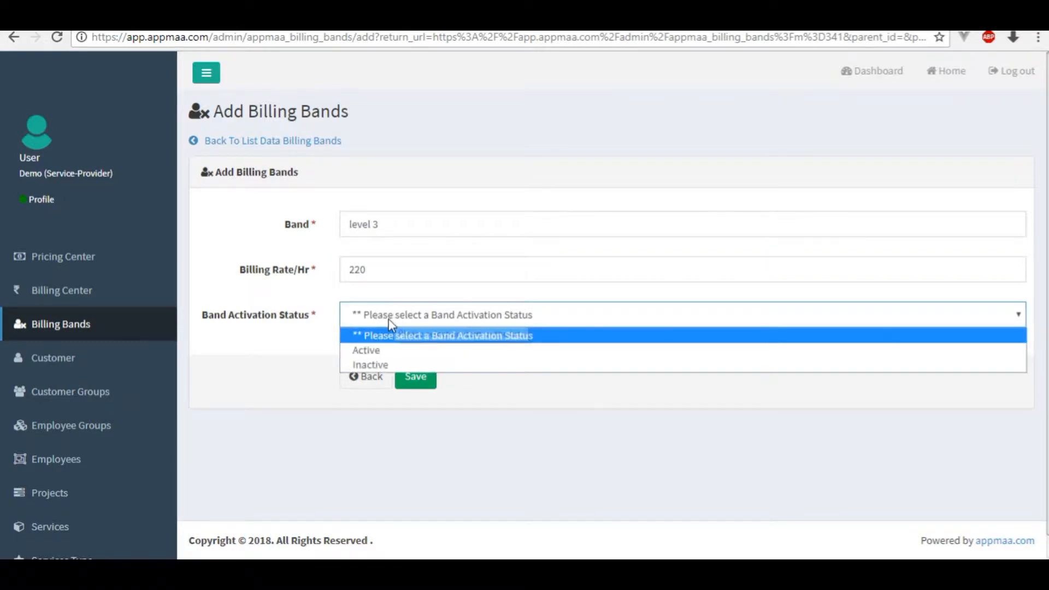
pyautogui.click(385, 353)
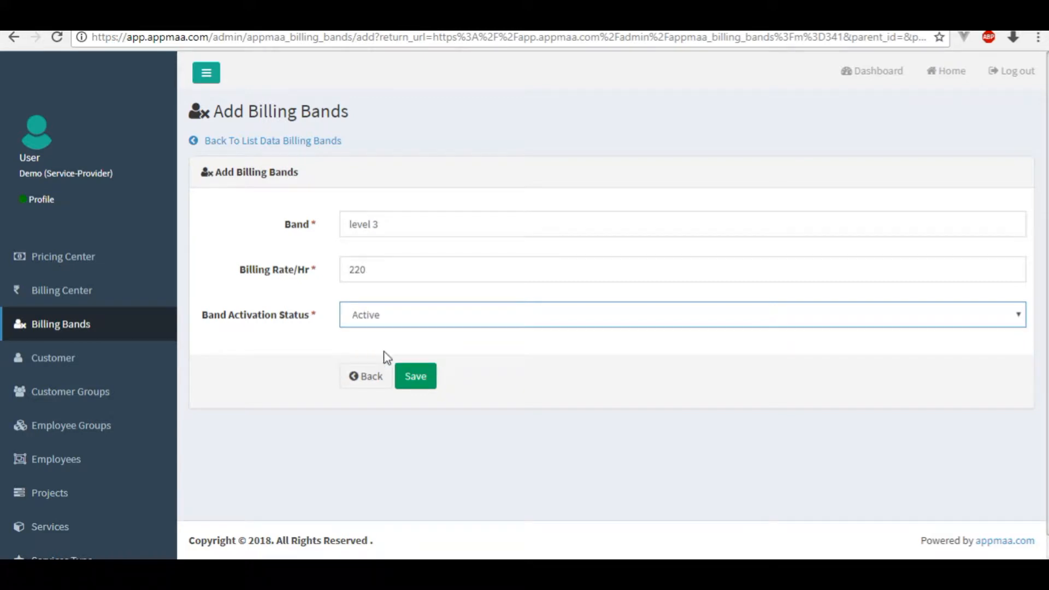
pyautogui.click(423, 378)
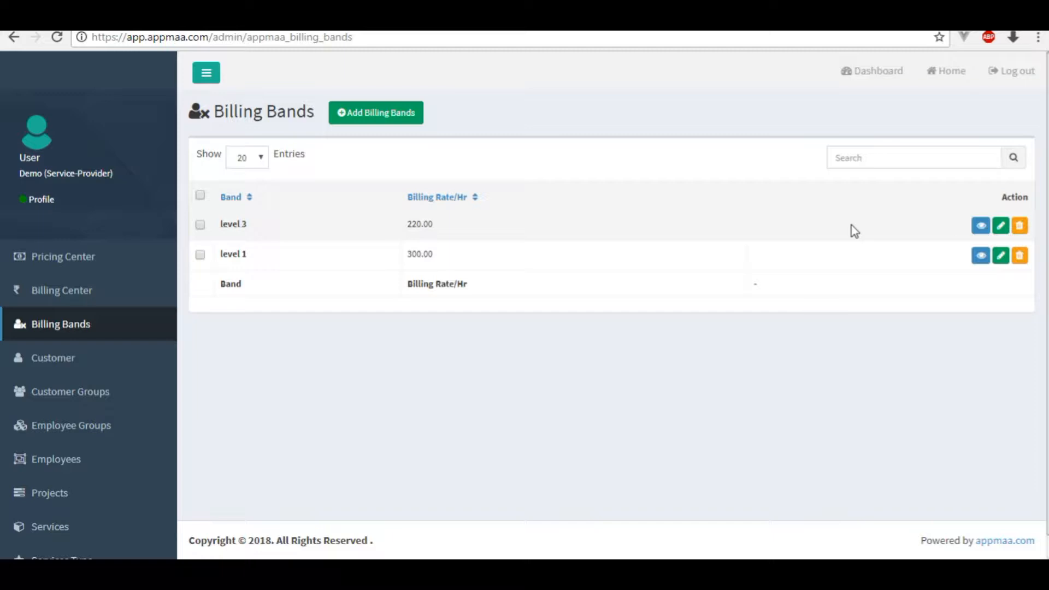
pyautogui.click(978, 232)
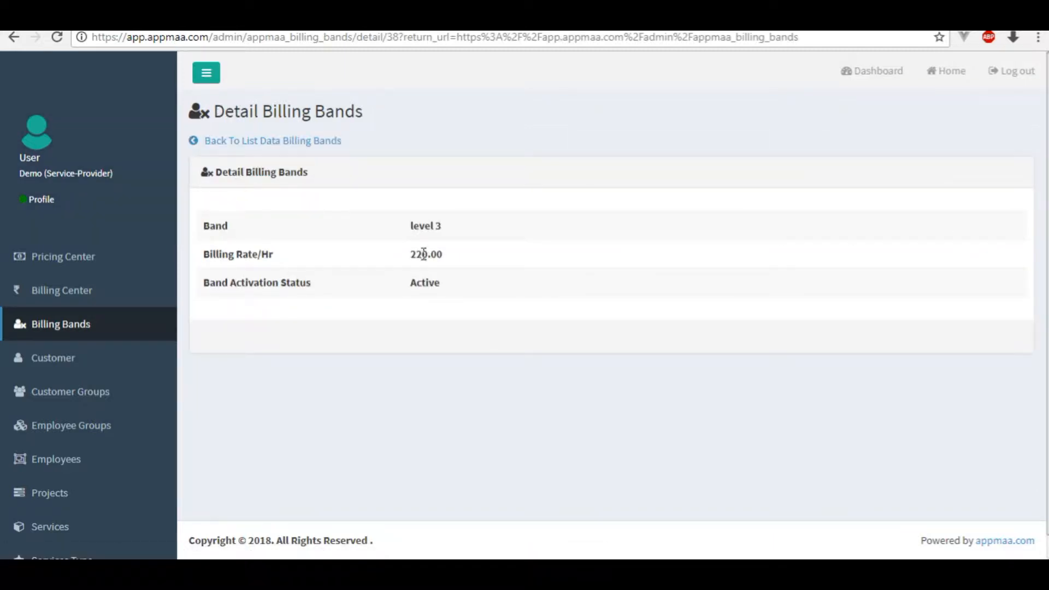
pyautogui.click(266, 138)
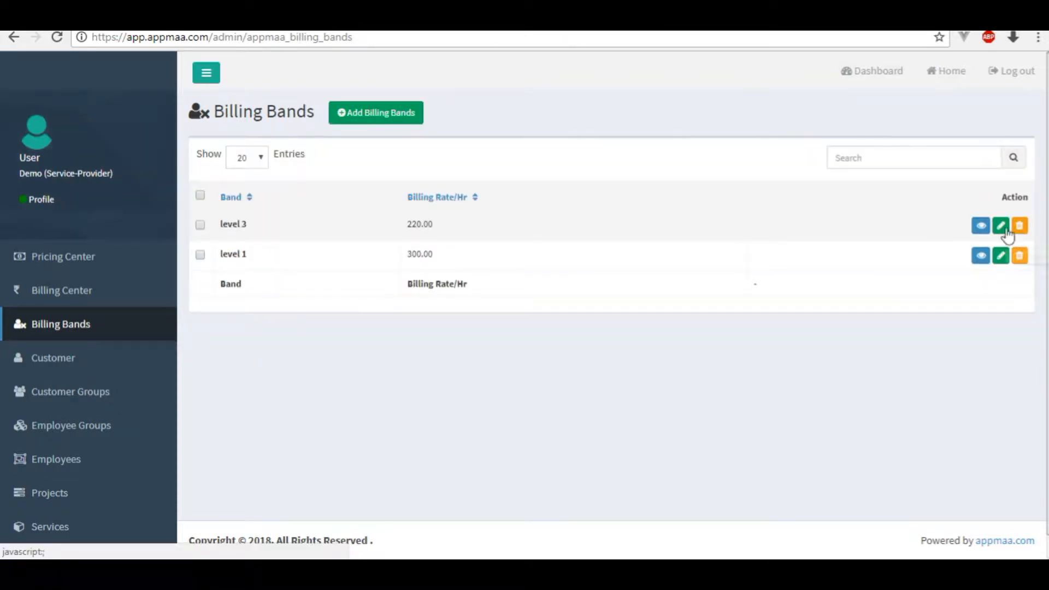
pyautogui.click(1005, 227)
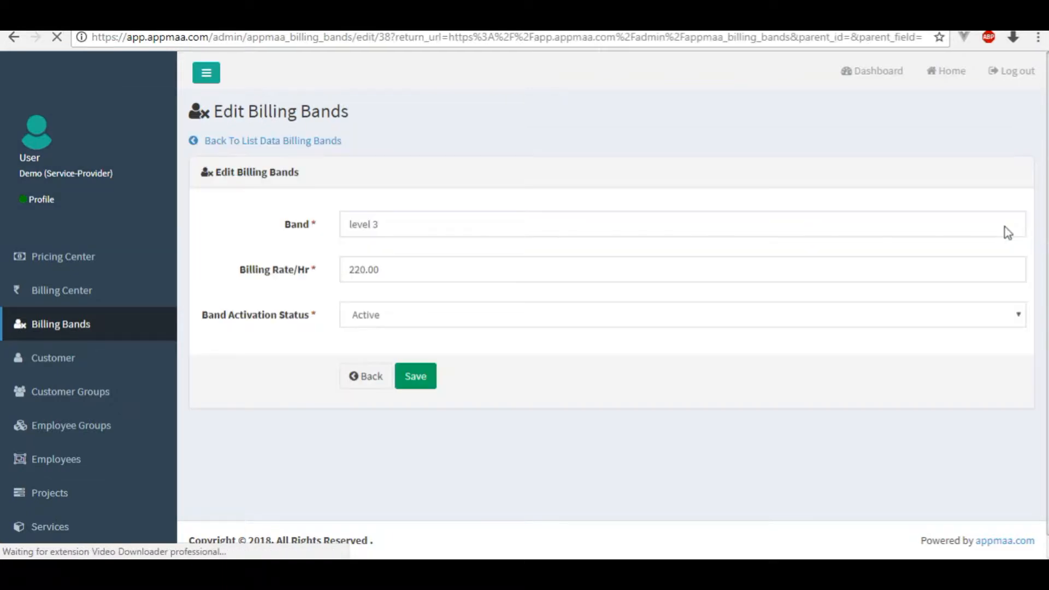
pyautogui.click(616, 219)
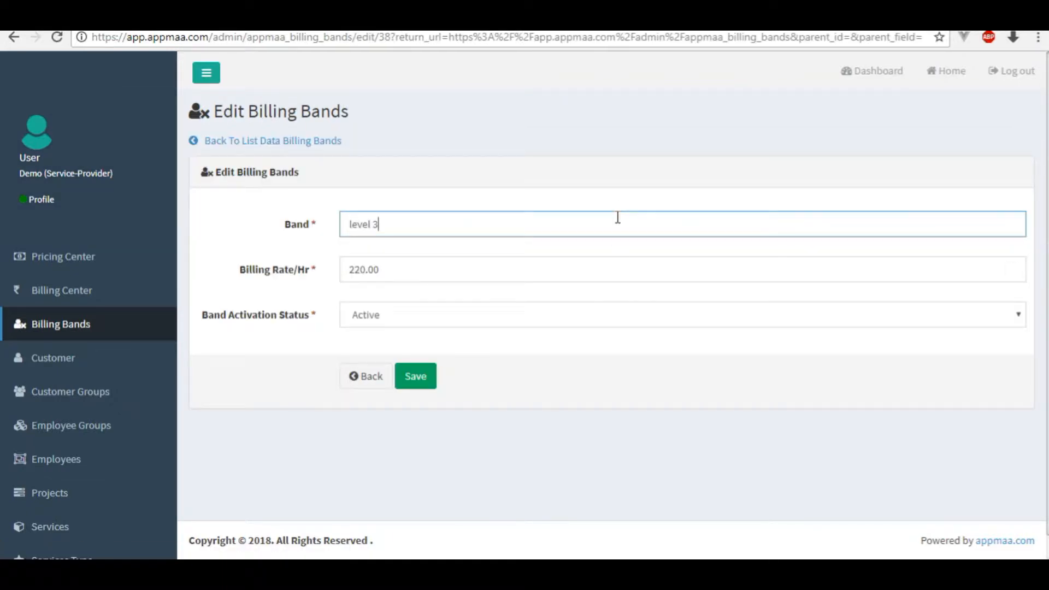
pyautogui.click(614, 266)
pyautogui.click(610, 323)
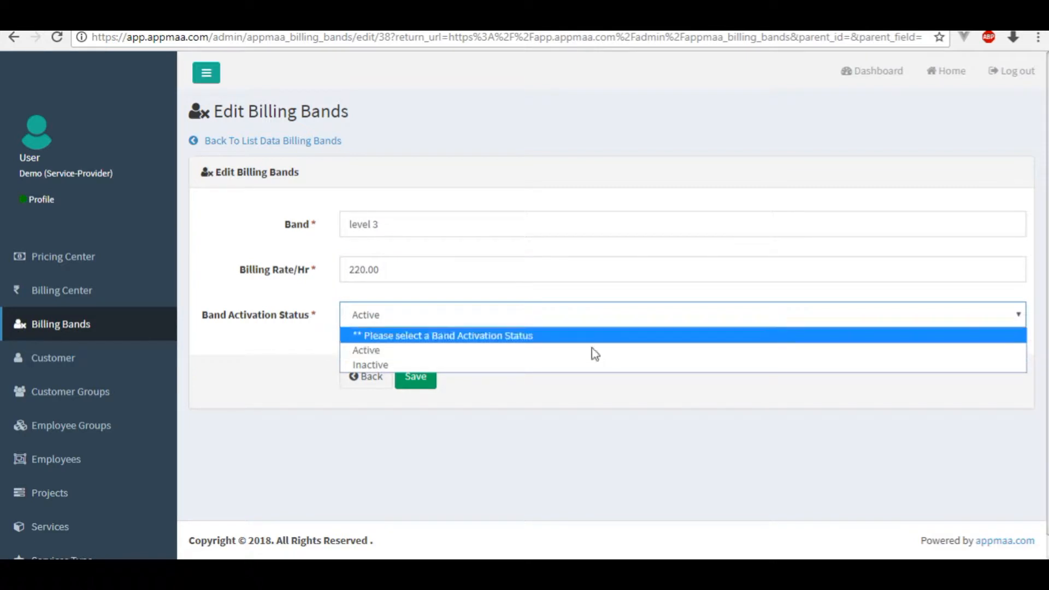
pyautogui.click(578, 434)
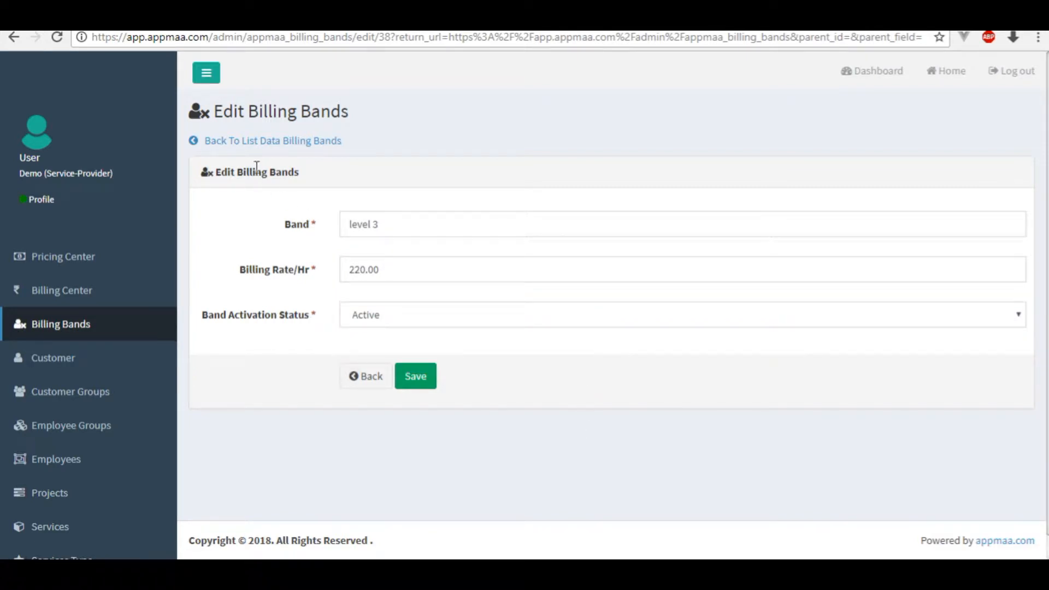
pyautogui.click(276, 142)
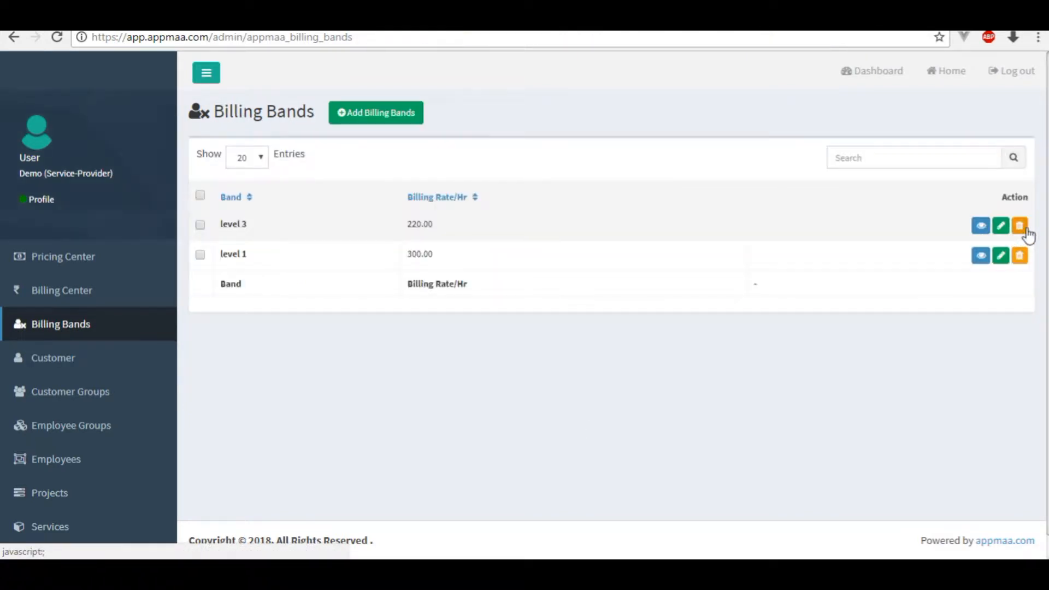
pyautogui.click(1019, 255)
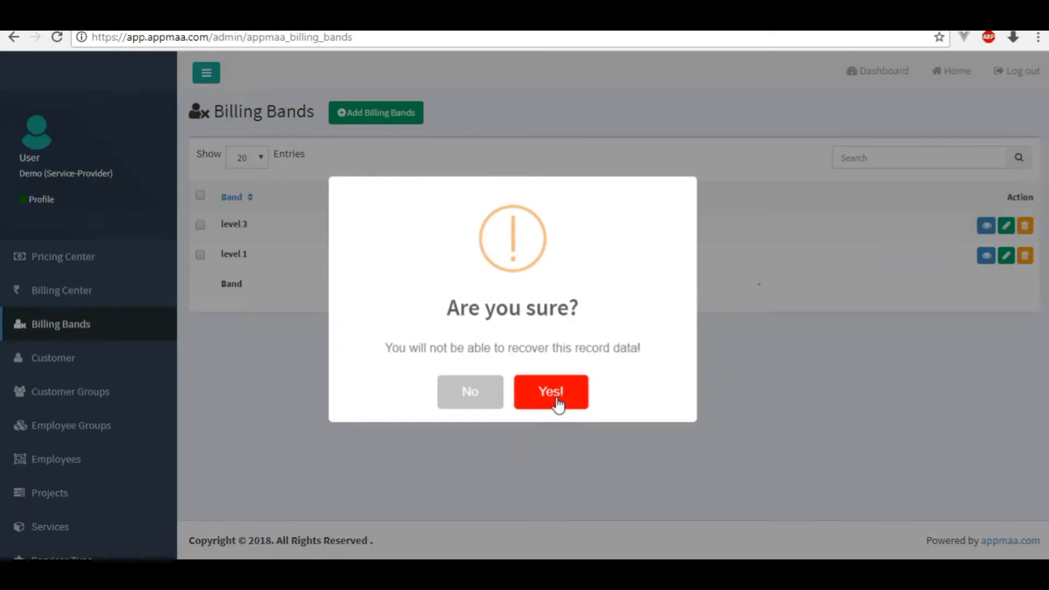
pyautogui.click(449, 400)
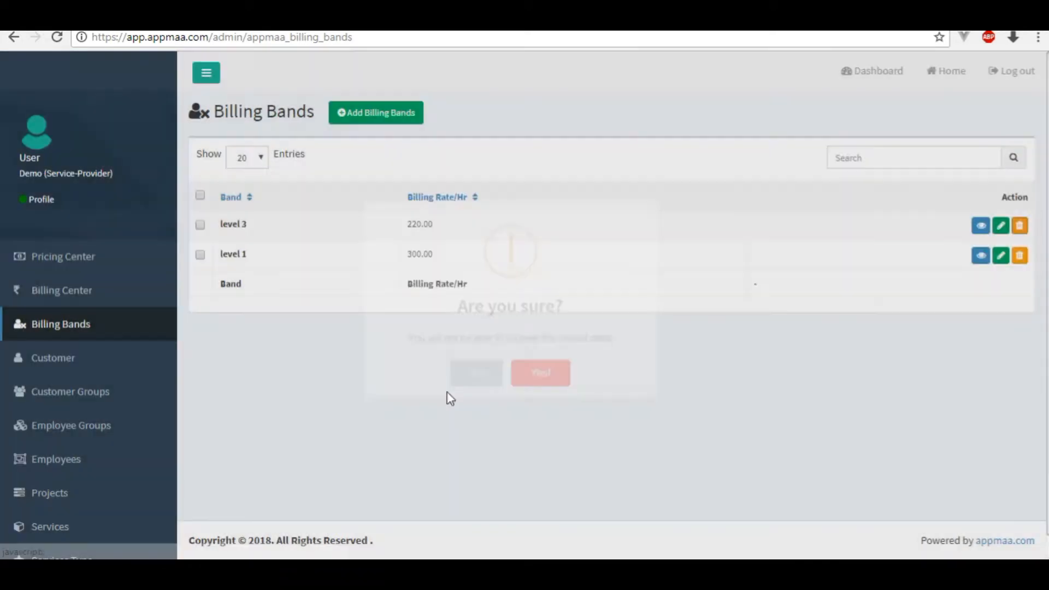
pyautogui.click(76, 463)
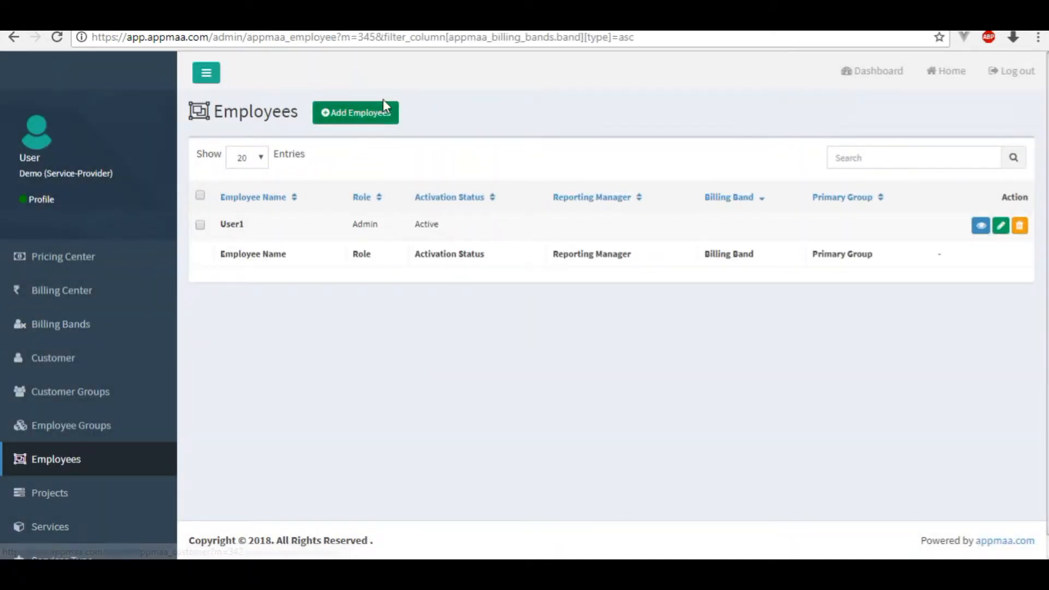
# Start a new employee and pick billing band level 3.
pyautogui.click(347, 114)
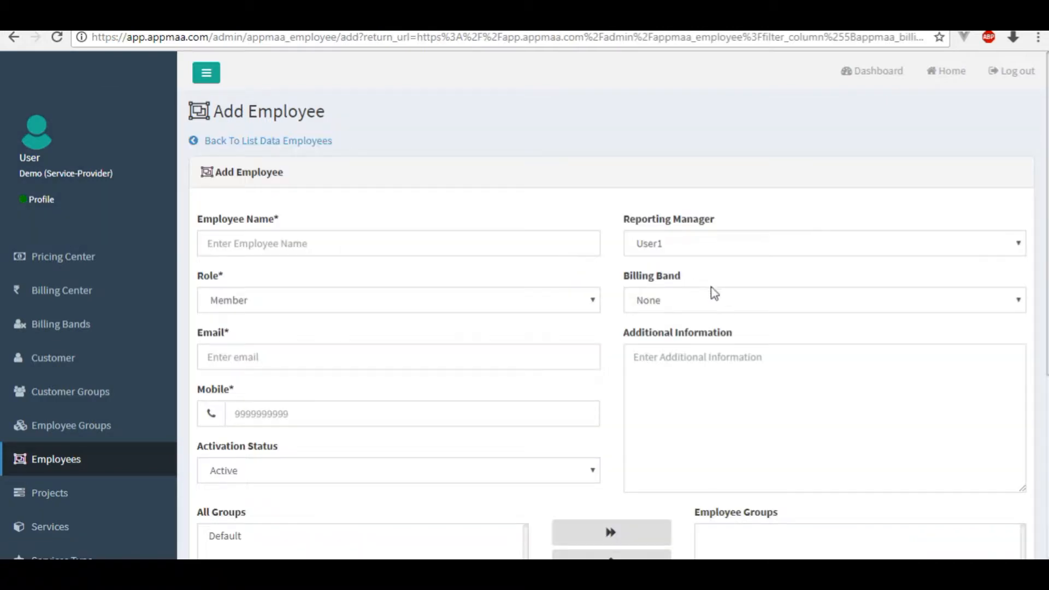
pyautogui.click(693, 309)
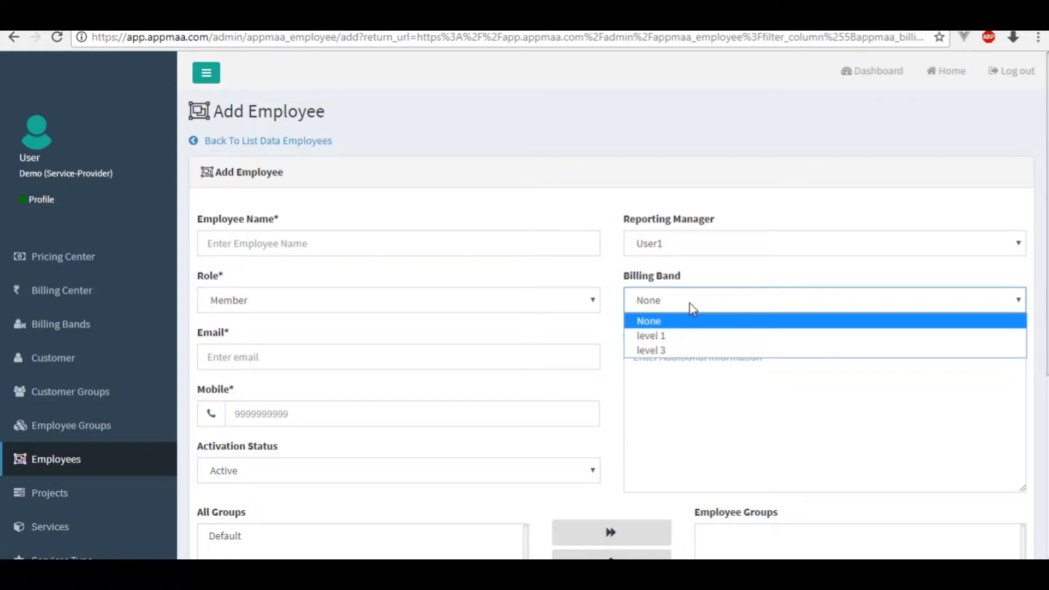
pyautogui.click(656, 350)
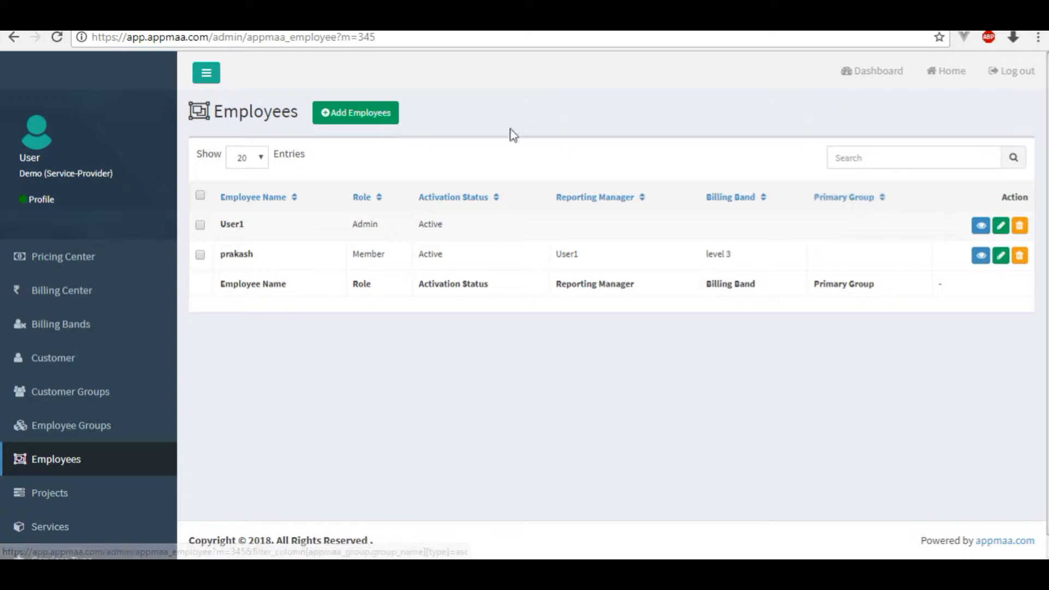
# Start another employee: enter their name, keep the existing admin as manager, role Admin, band level 3.
pyautogui.click(339, 126)
pyautogui.click(323, 240)
pyautogui.write('praveen')
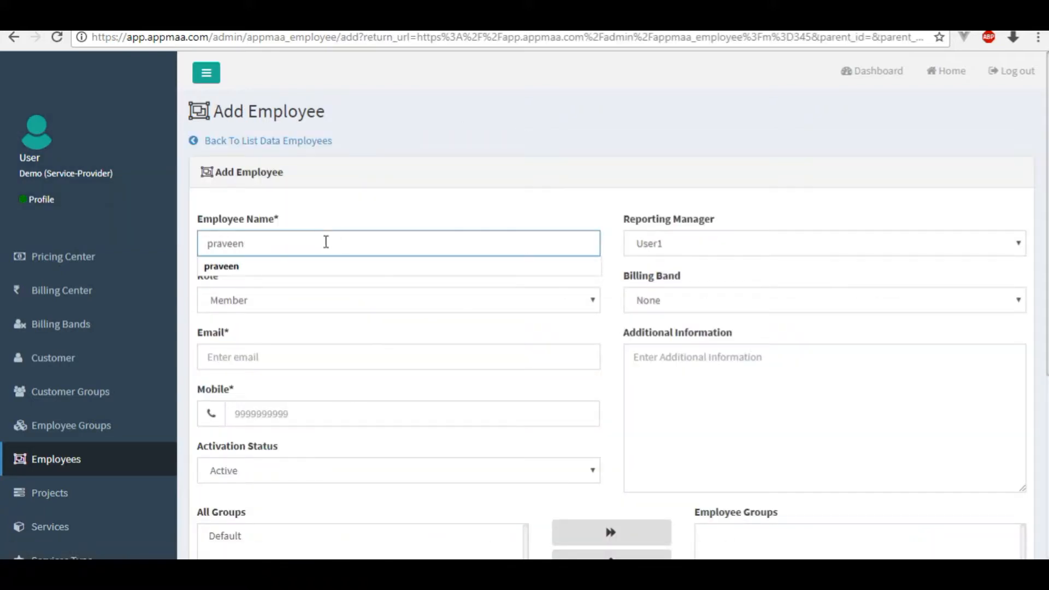
pyautogui.click(655, 243)
pyautogui.click(656, 295)
pyautogui.click(334, 302)
pyautogui.click(284, 321)
pyautogui.click(677, 306)
pyautogui.click(673, 344)
# Fill in the employee's email, a note 'annual return for the year 207 an', and mobile number, then save.
pyautogui.click(494, 360)
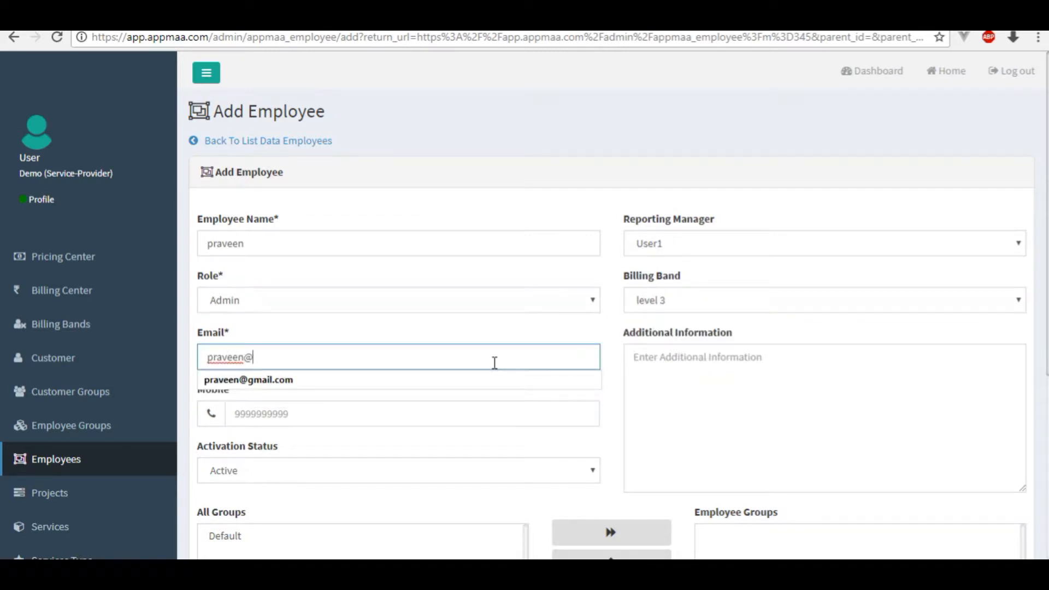
pyautogui.click(656, 367)
pyautogui.write('annual return for the year 207 an')
pyautogui.click(543, 417)
pyautogui.click(402, 471)
pyautogui.scroll(-3, 623, 445)
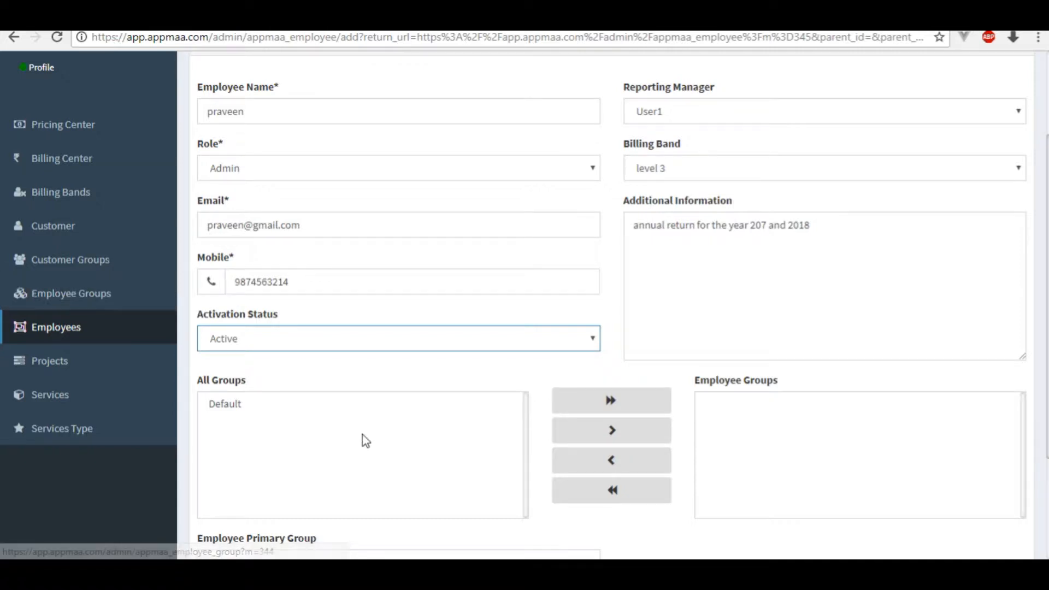
pyautogui.scroll(-3, 366, 440)
pyautogui.click(429, 462)
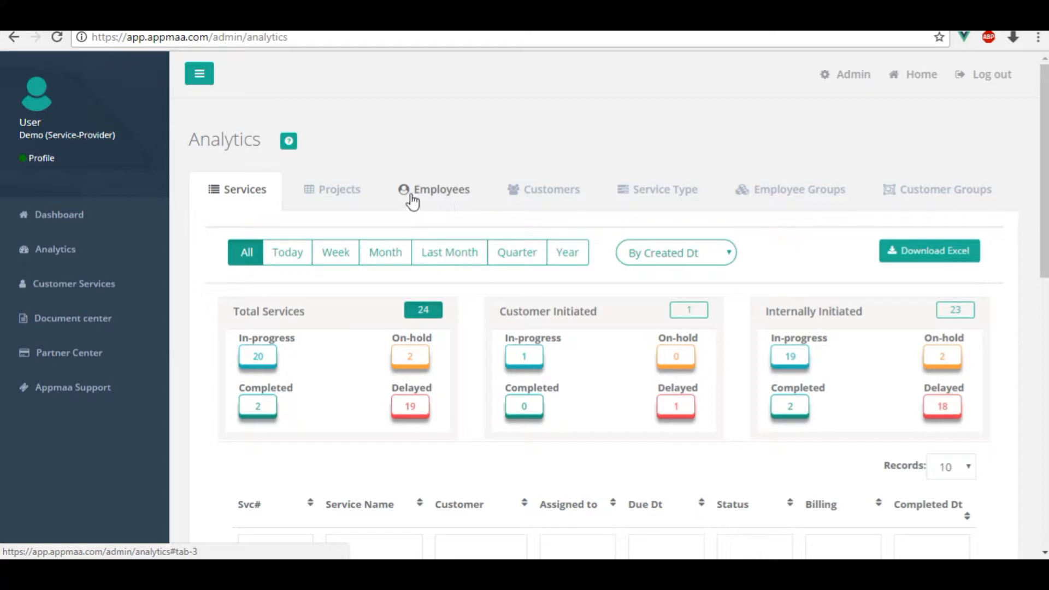
# Show the Employees figures in Analytics.
pyautogui.click(426, 198)
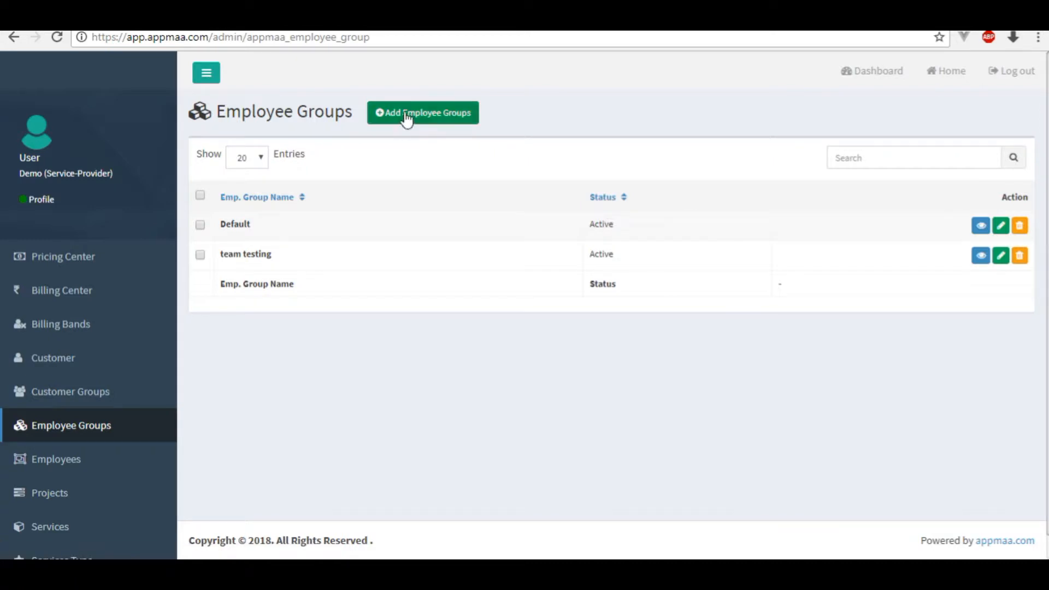
# Start a new employee group named 'developing group' with status kept Active.
pyautogui.click(428, 119)
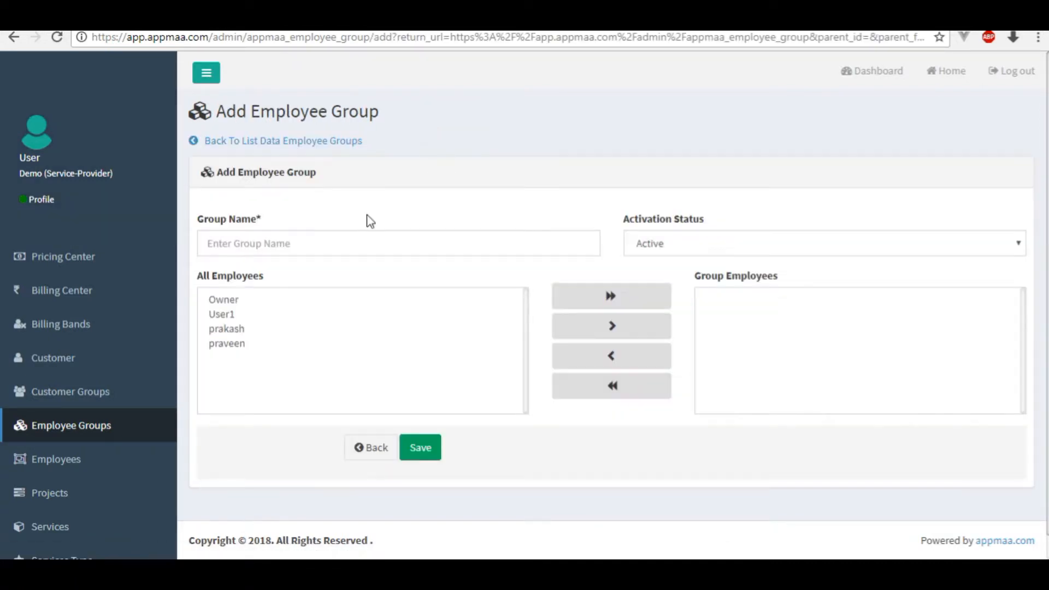
pyautogui.click(252, 243)
pyautogui.write('developing group')
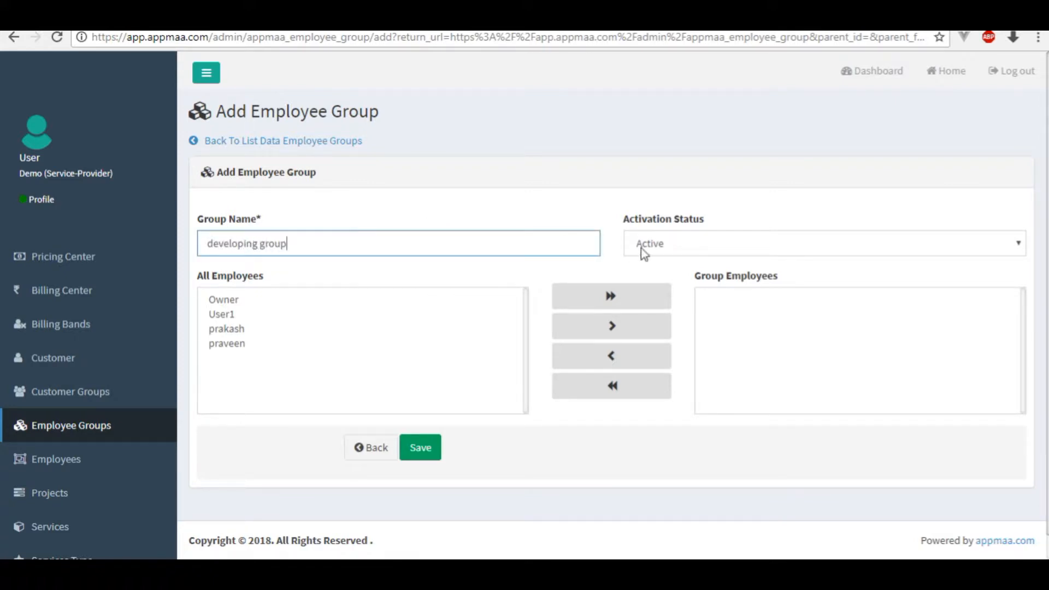
pyautogui.click(644, 245)
pyautogui.click(642, 264)
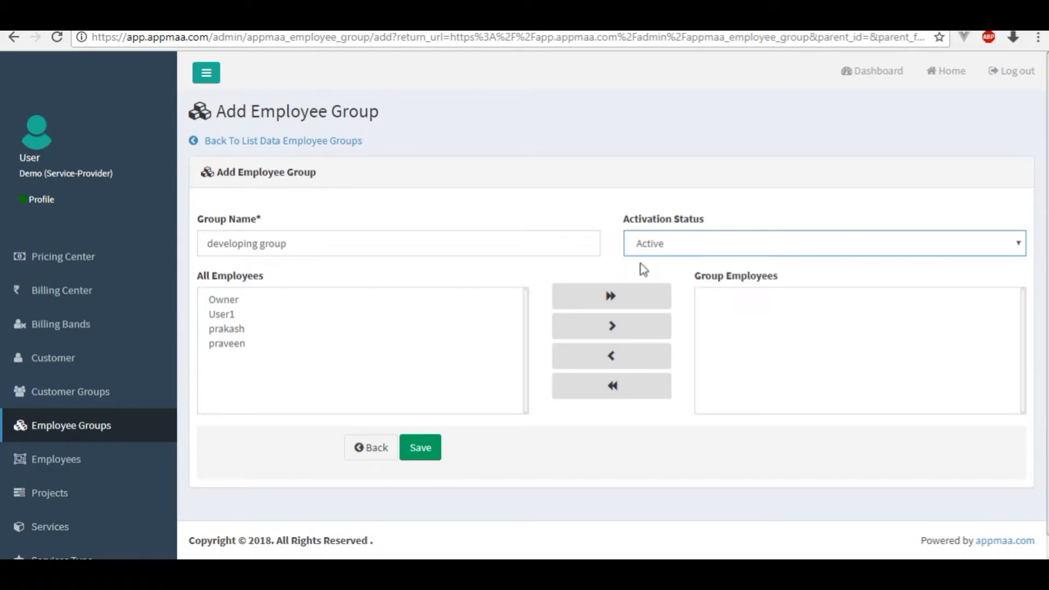
# Move two employees into the group, re-adding one after removing it, and save.
pyautogui.click(228, 330)
pyautogui.click(612, 331)
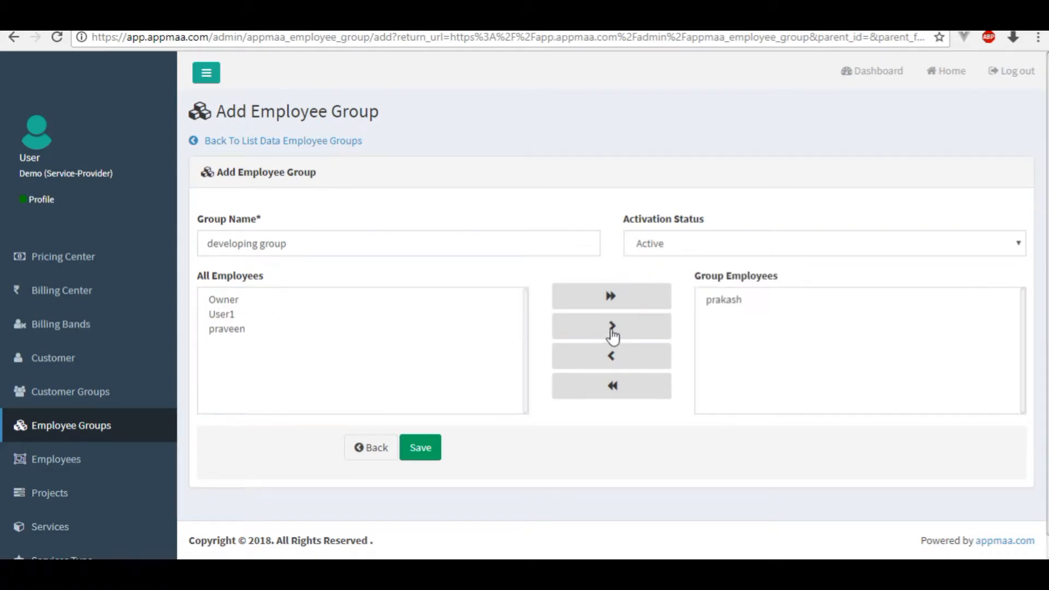
pyautogui.click(286, 330)
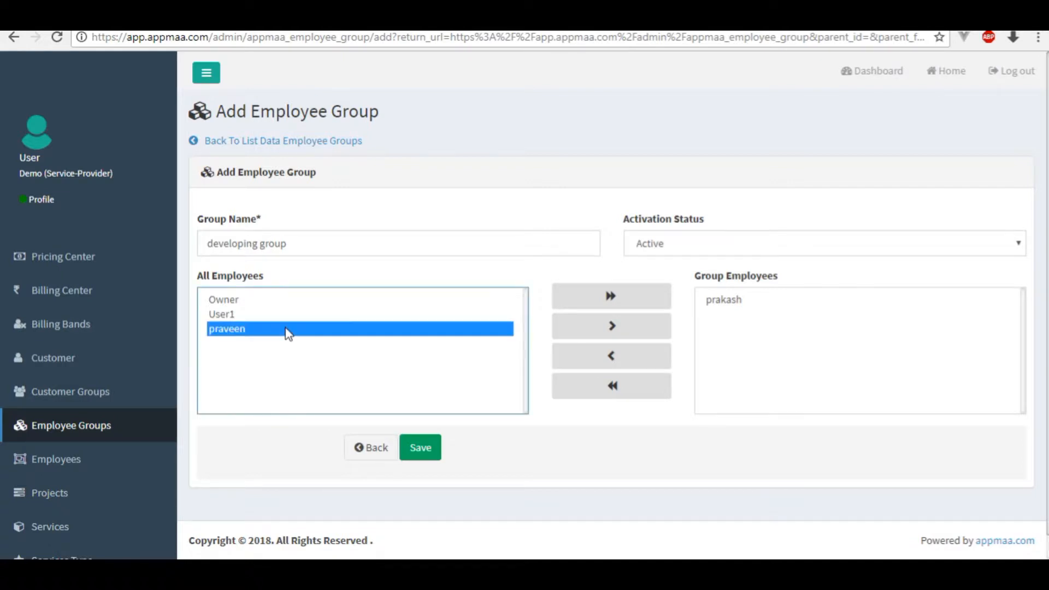
pyautogui.click(613, 330)
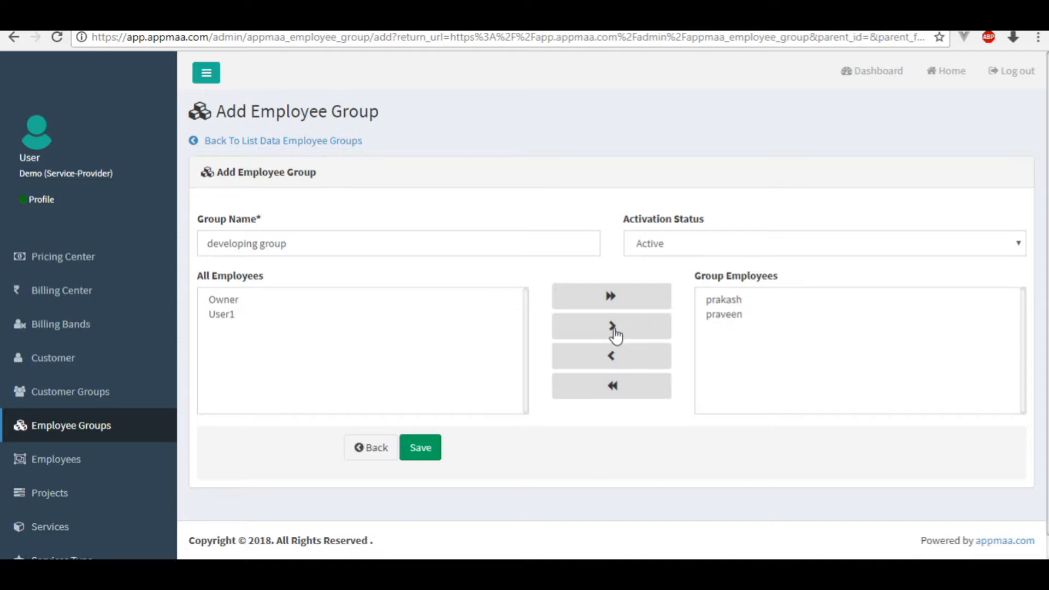
pyautogui.click(718, 317)
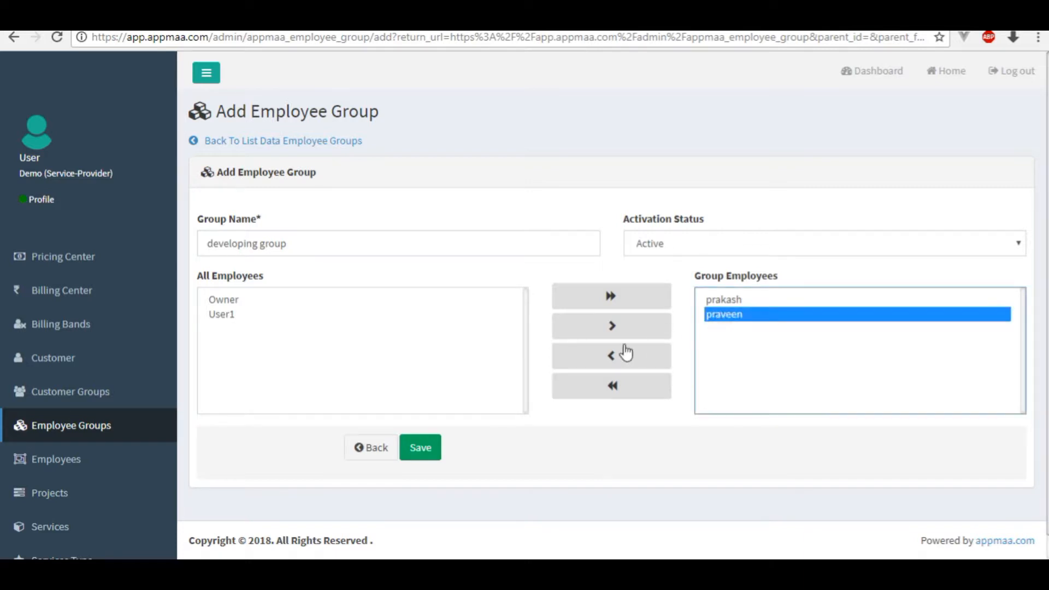
pyautogui.click(613, 365)
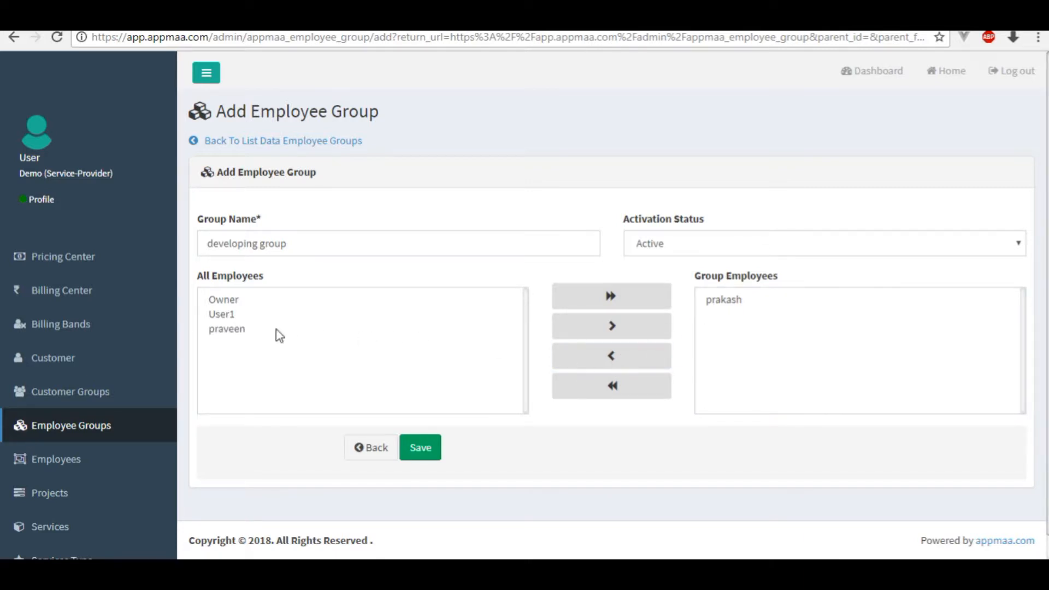
pyautogui.click(235, 332)
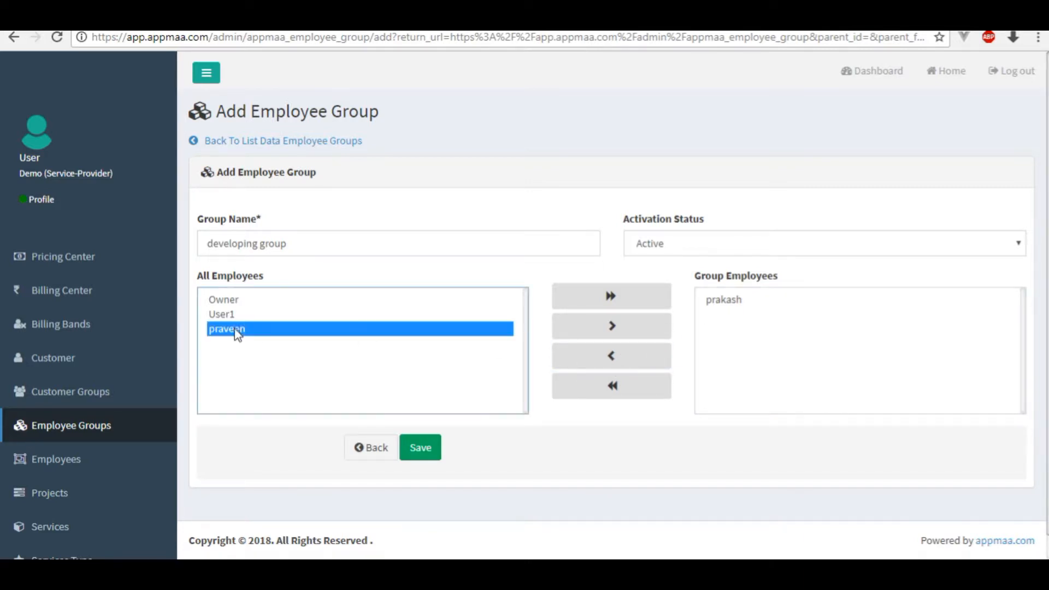
pyautogui.click(617, 328)
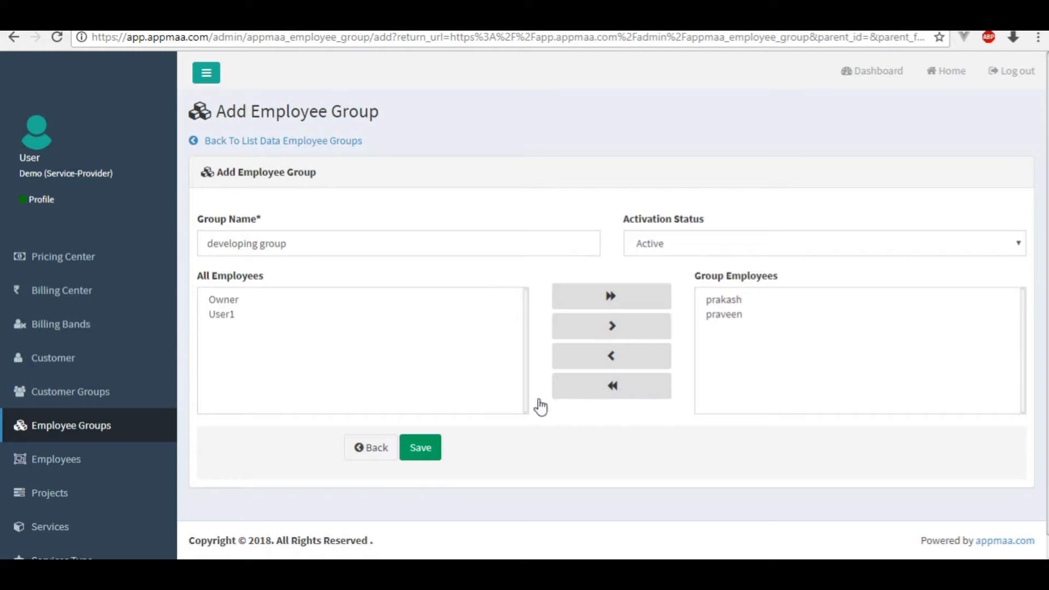
pyautogui.click(419, 449)
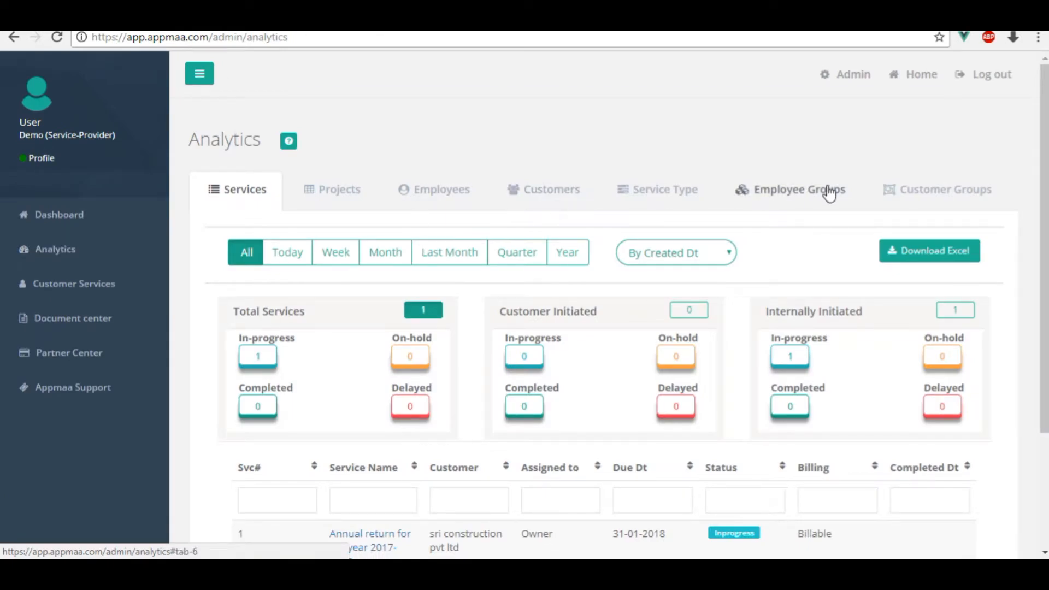
# Show the Employee Groups figures in Analytics.
pyautogui.click(795, 198)
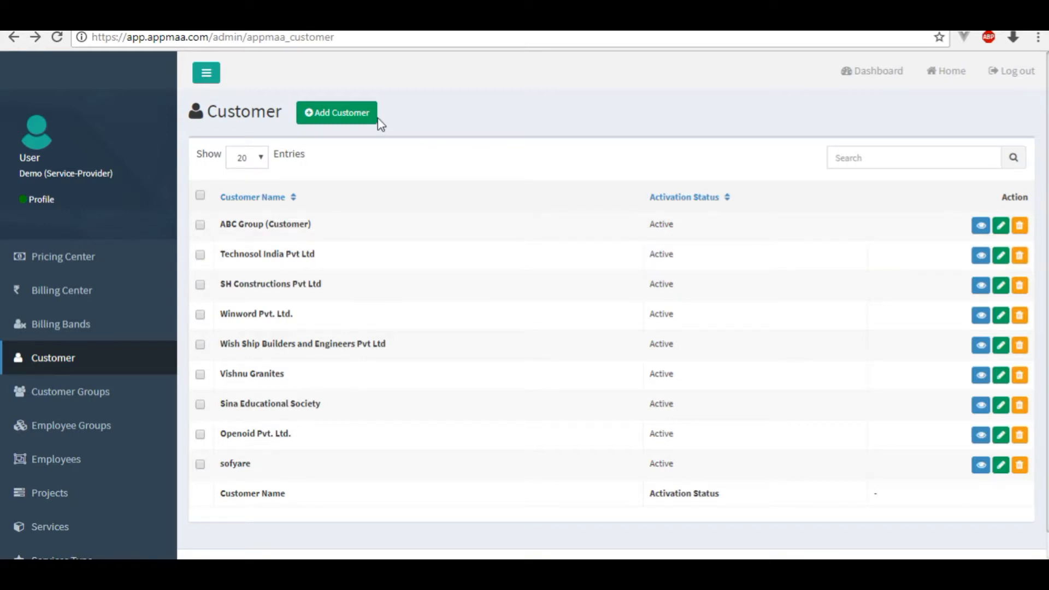
# Start customer 'sri construction pvt ltd', fill the address from the 'hyd' suggestion, keep Active.
pyautogui.click(332, 115)
pyautogui.click(375, 271)
pyautogui.write('sri con')
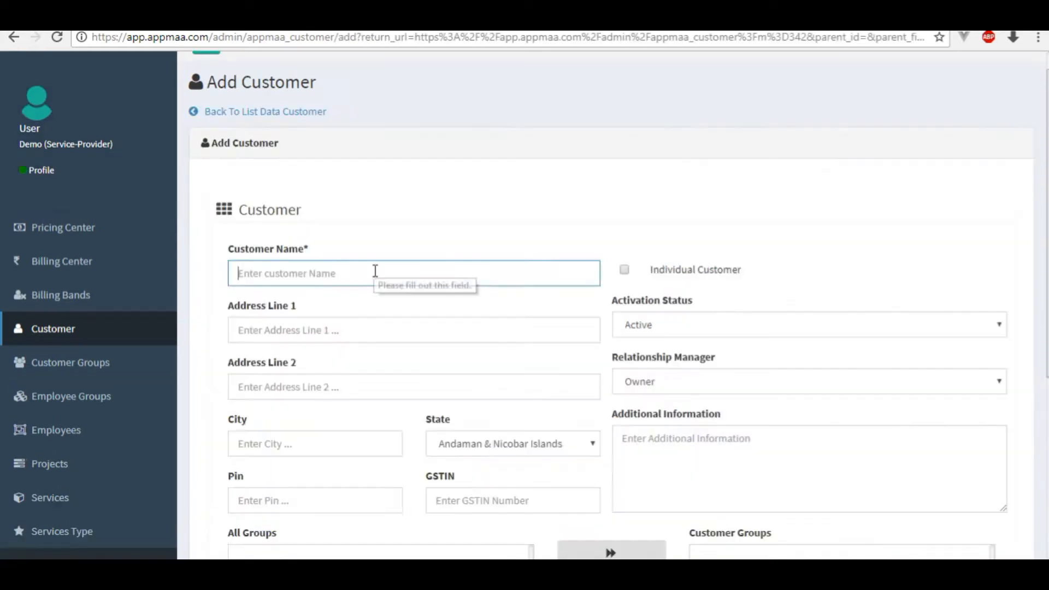
pyautogui.write('struction pvt ltd')
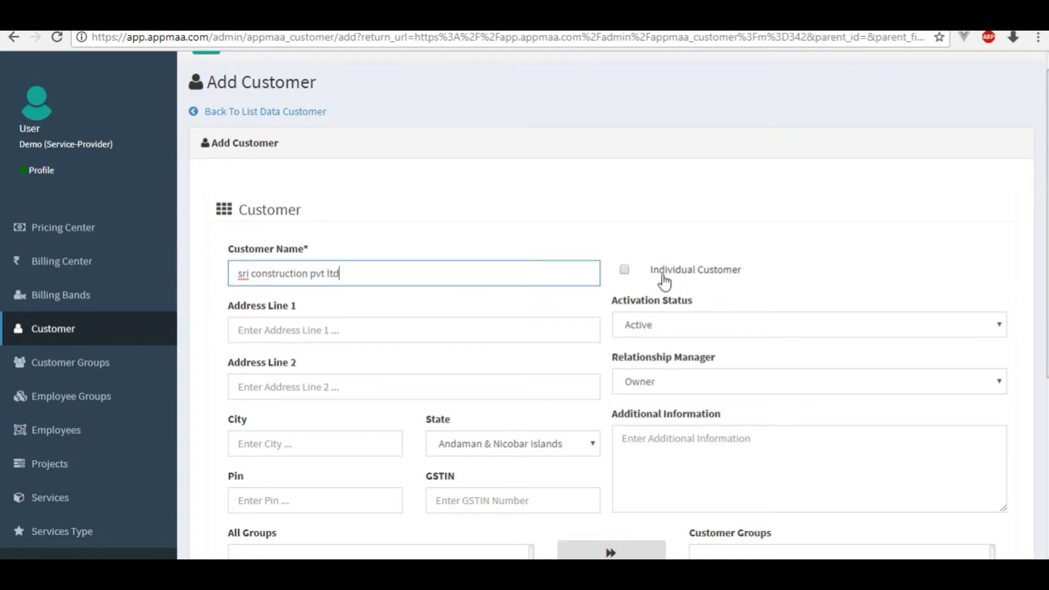
pyautogui.click(624, 270)
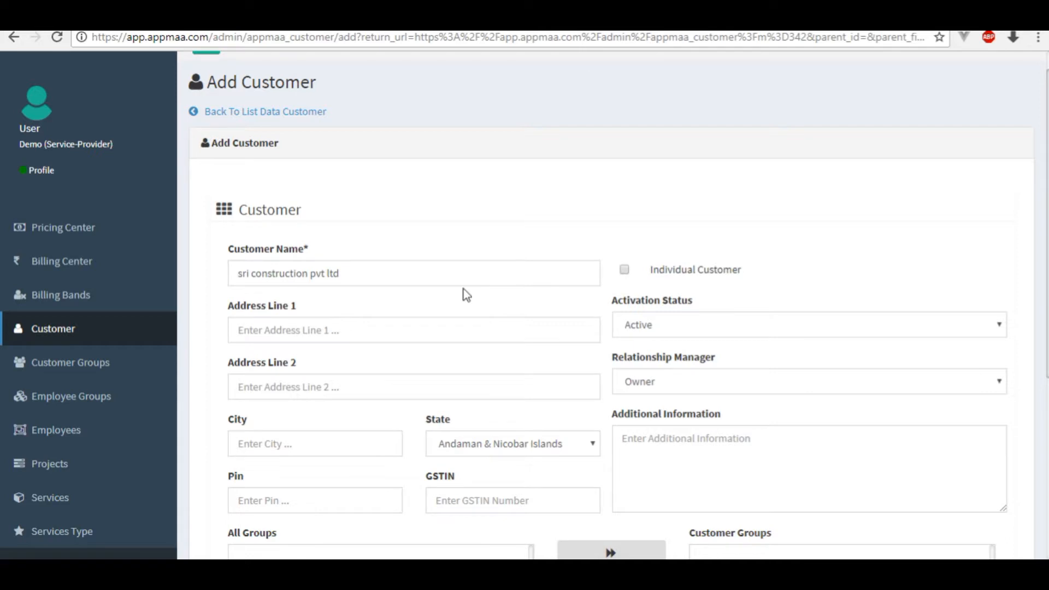
pyautogui.click(414, 323)
pyautogui.write('hyd')
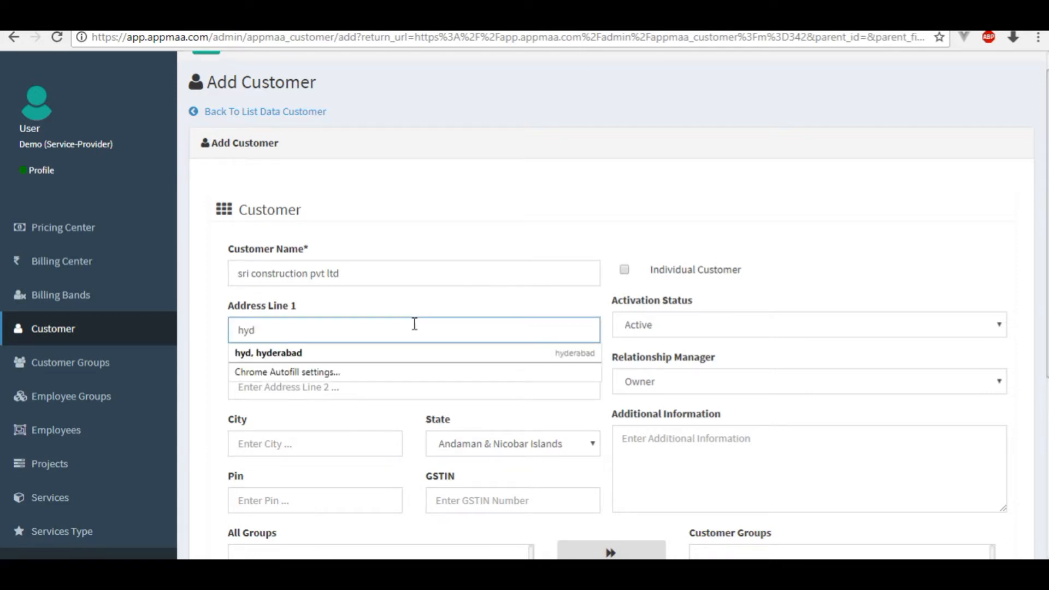
pyautogui.press('Down')
pyautogui.press('Return')
pyautogui.click(638, 327)
pyautogui.click(638, 352)
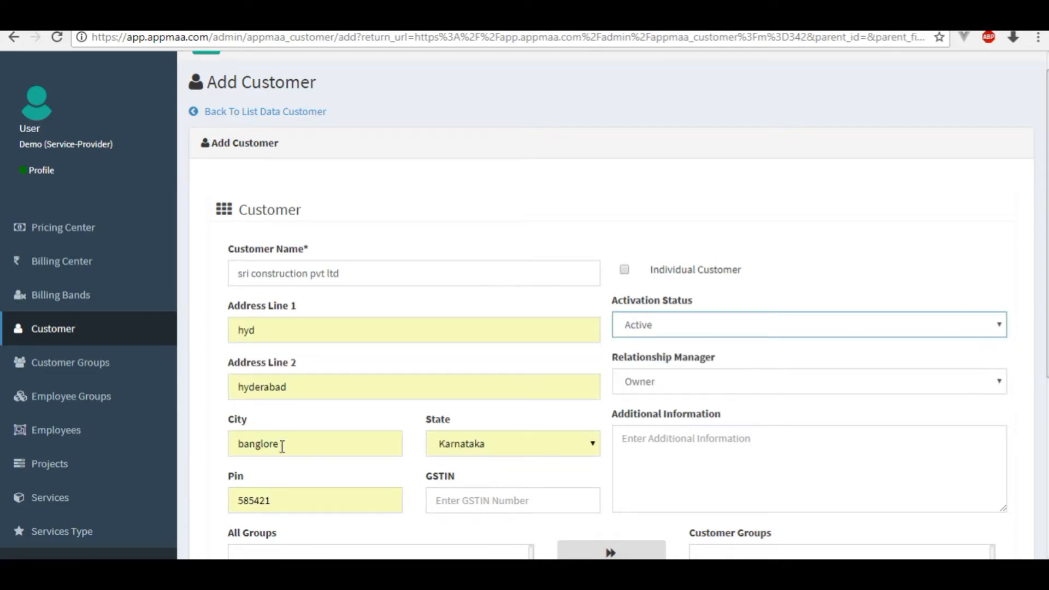
# Paste the customer's GSTIN, add the note 'sri sai construc', and save.
pyautogui.click(476, 501)
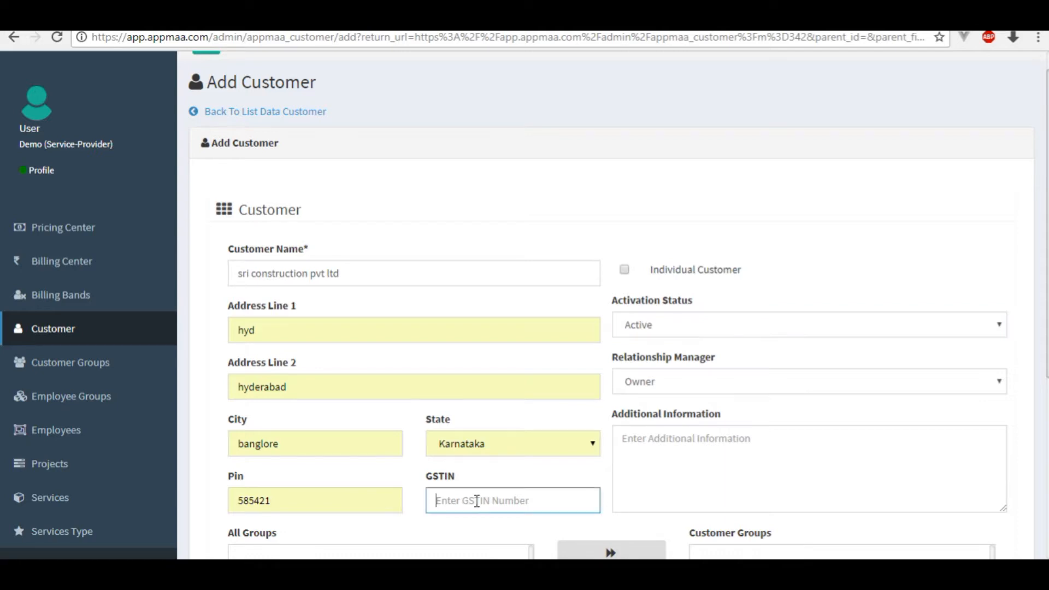
pyautogui.write('22BBBBB1111B1Z5')
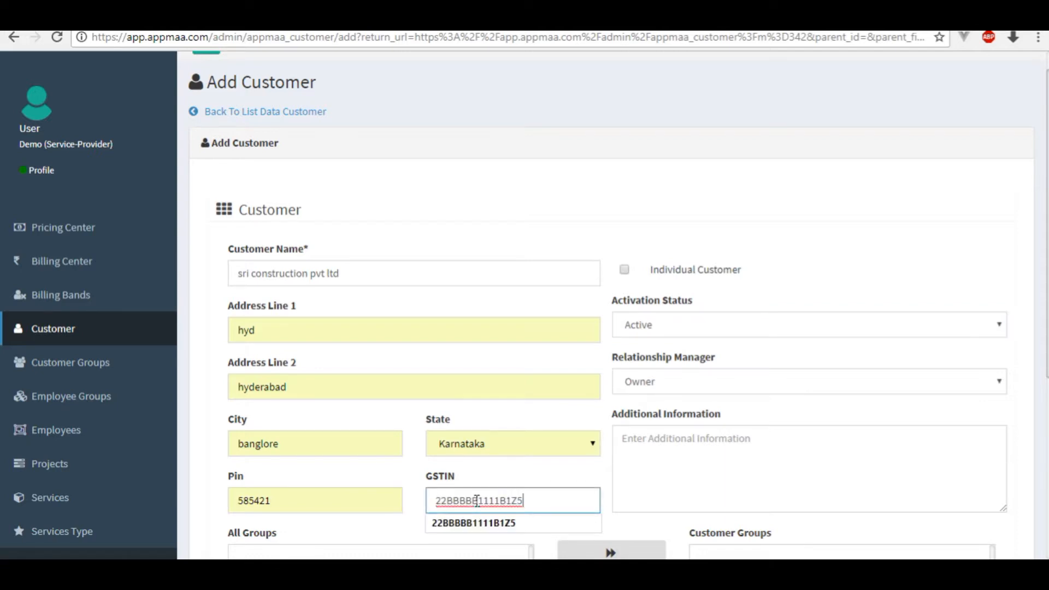
pyautogui.click(478, 525)
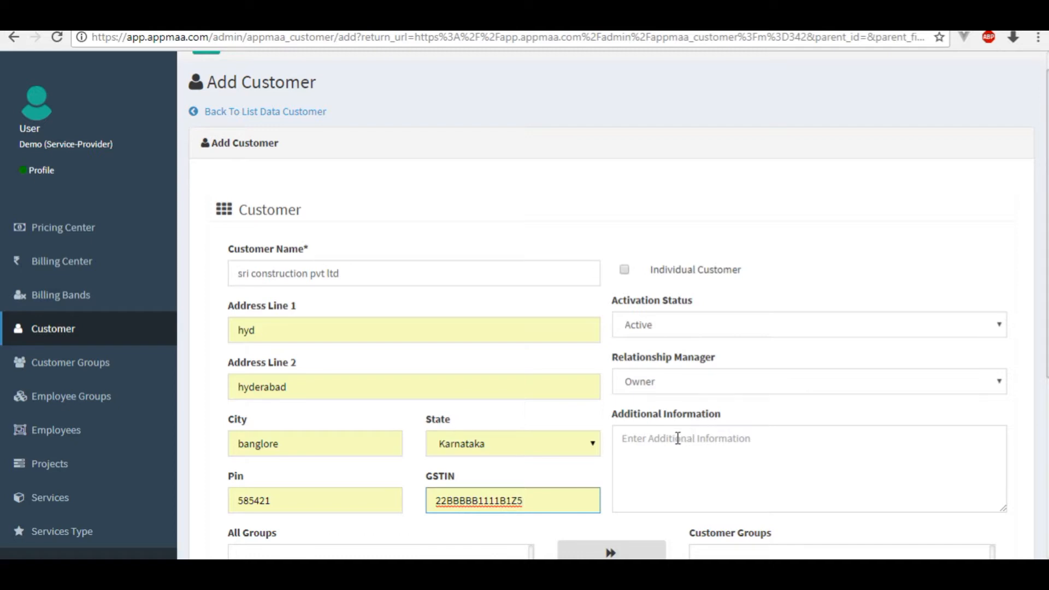
pyautogui.click(677, 439)
pyautogui.write('s')
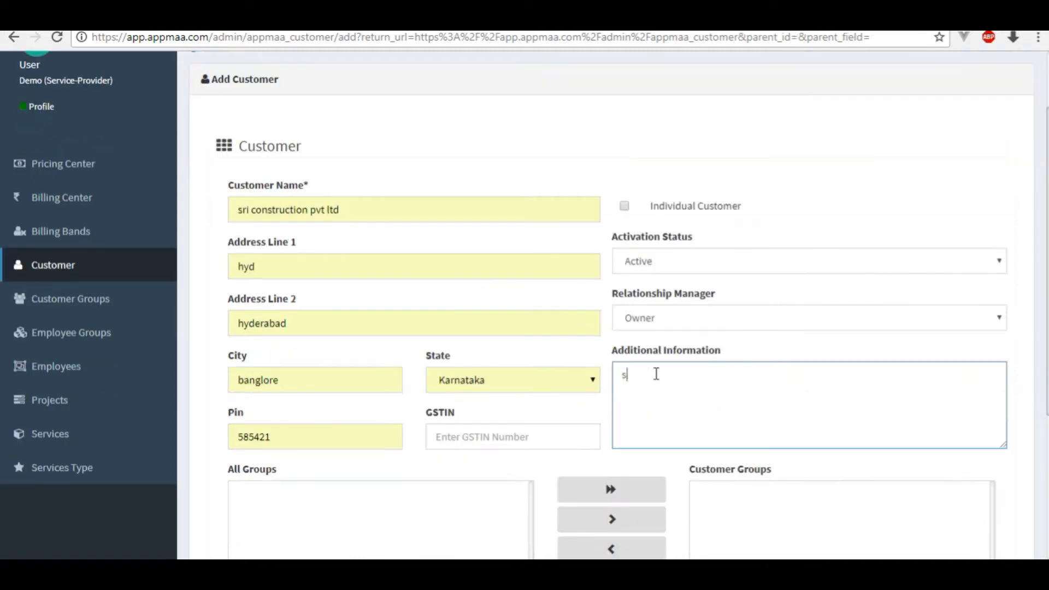
pyautogui.write('ri sai construc')
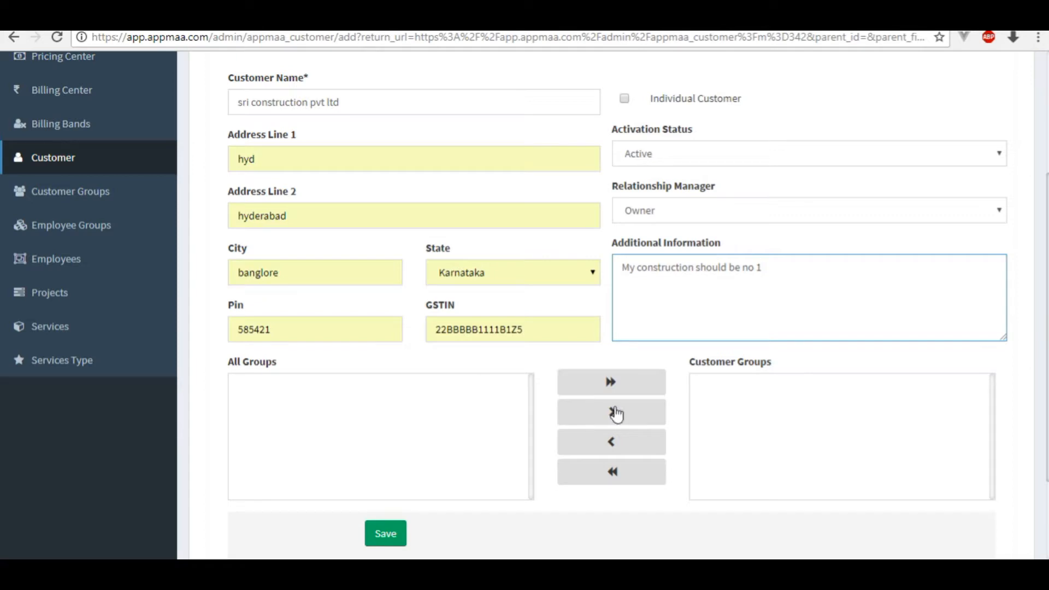
pyautogui.scroll(-2, 710, 375)
pyautogui.click(379, 419)
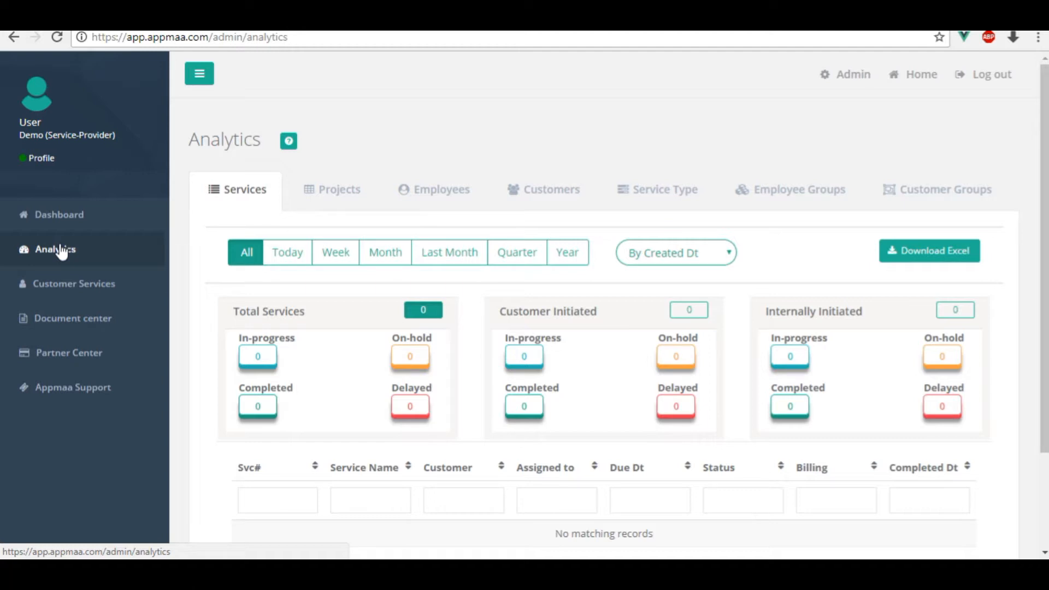
# Show the Customer figures in Analytics and scroll through them.
pyautogui.click(549, 197)
pyautogui.scroll(-2, 527, 284)
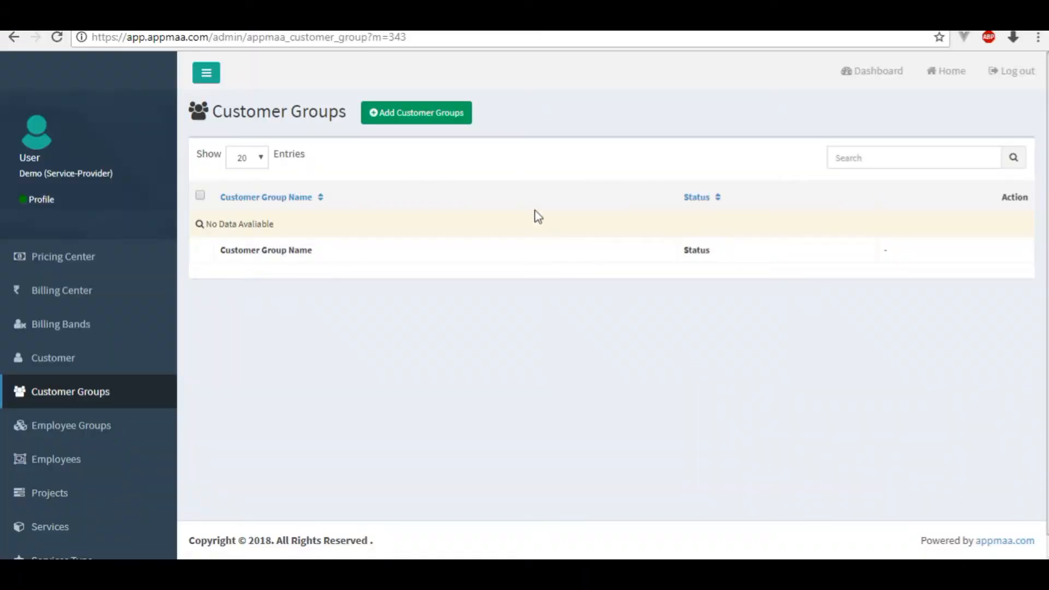
# Start a new customer group named Hyderabad with status kept Active.
pyautogui.click(397, 115)
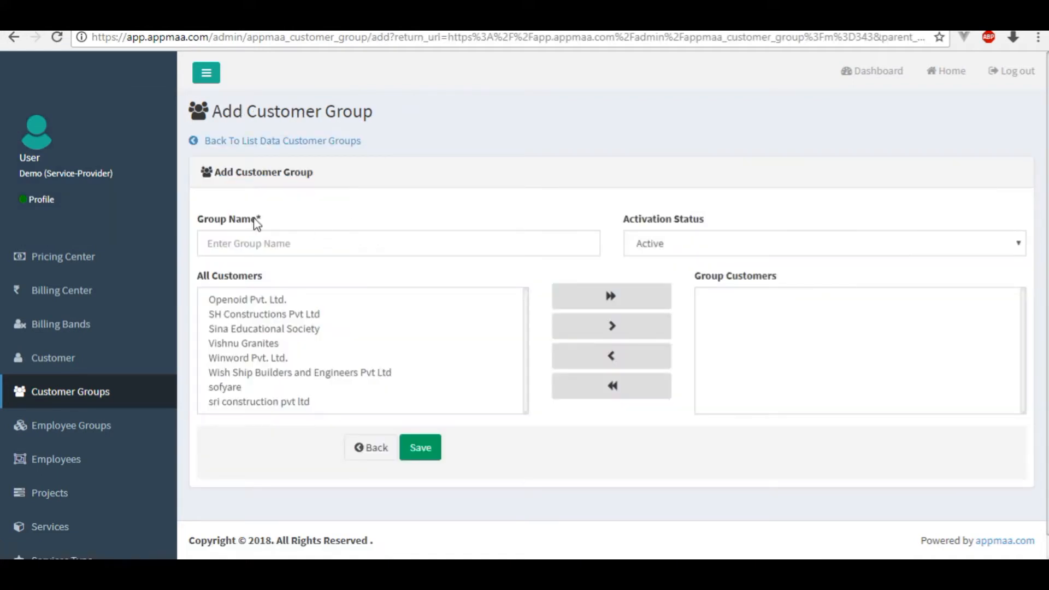
pyautogui.click(298, 243)
pyautogui.write('Hyderabad customer group')
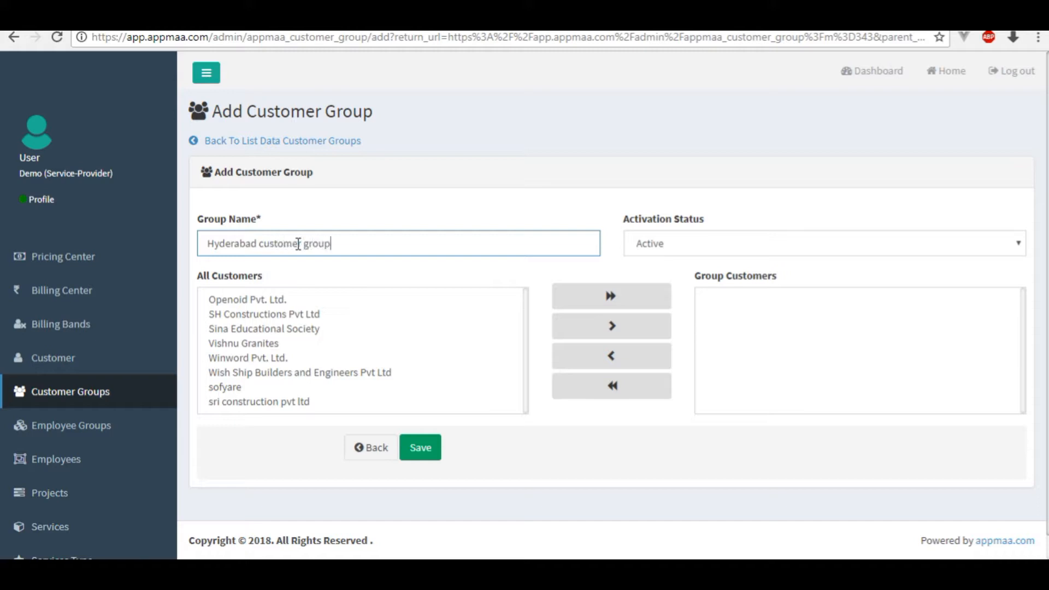
pyautogui.click(693, 246)
pyautogui.click(662, 276)
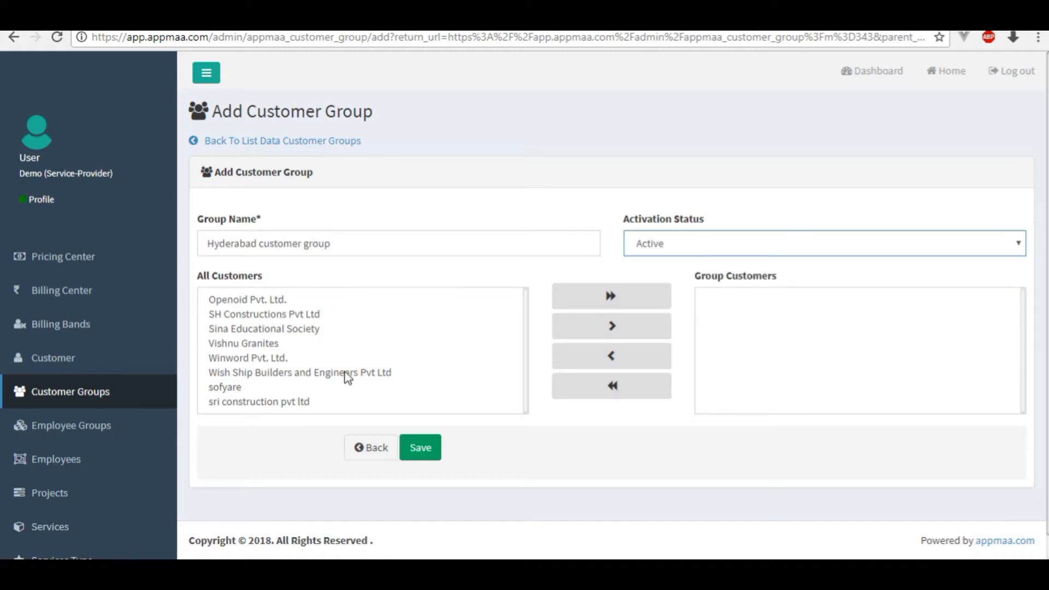
# Add sri construction pvt ltd, Winword Pvt. Ltd. and Sina Educational Society, then save.
pyautogui.click(259, 405)
pyautogui.click(612, 326)
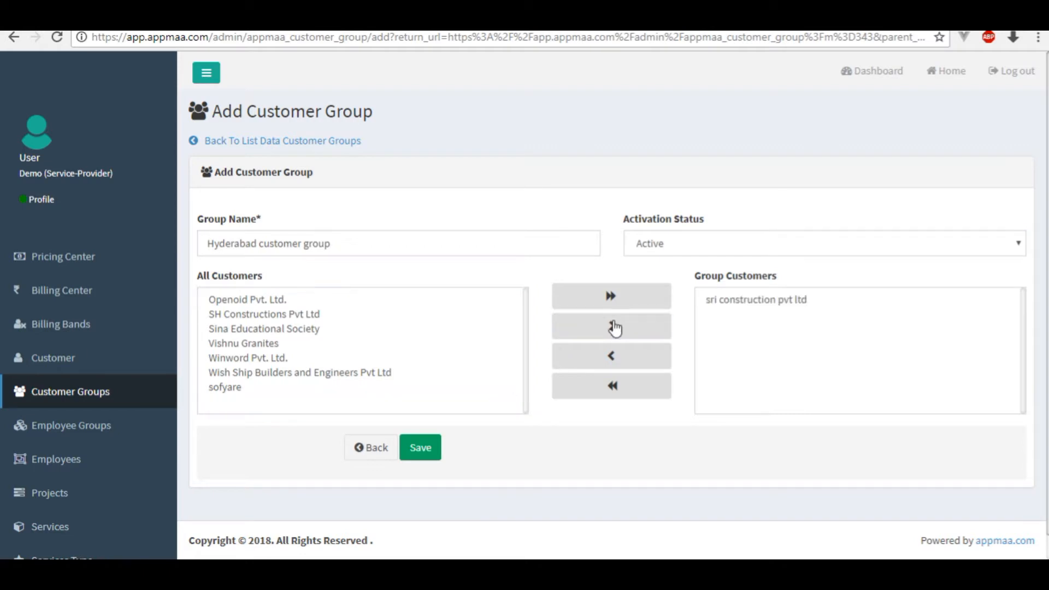
pyautogui.click(327, 359)
pyautogui.click(601, 328)
pyautogui.click(322, 329)
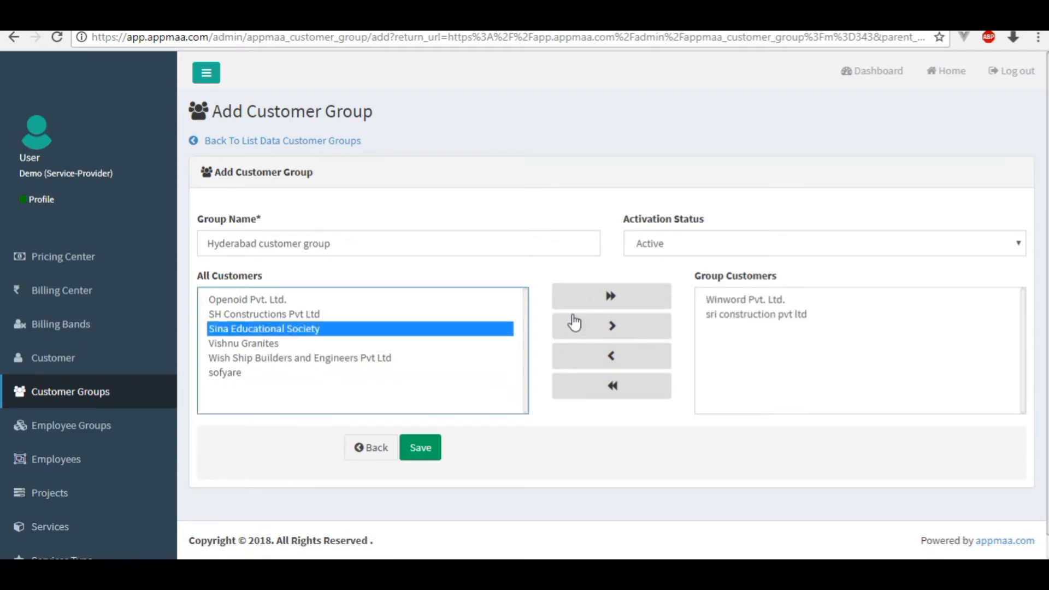
pyautogui.click(605, 327)
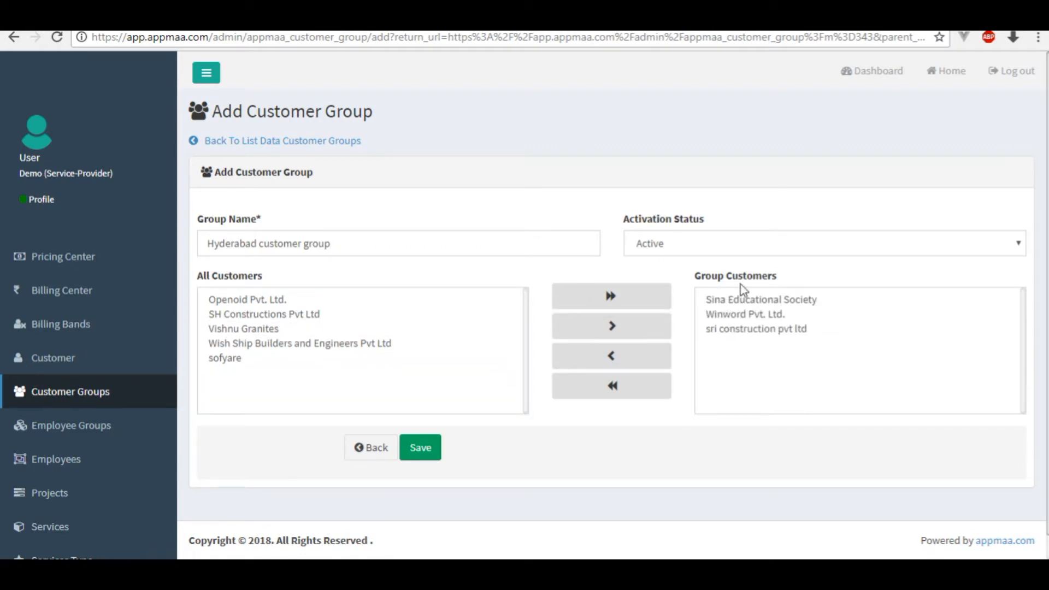
pyautogui.click(424, 453)
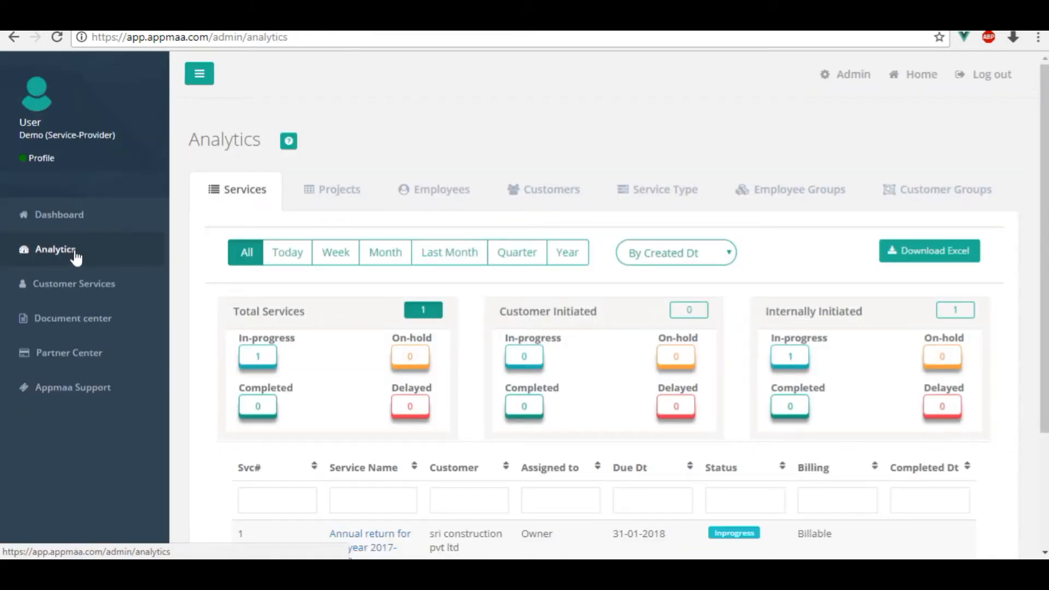
# Check the new group under the Customer Groups tab in Analytics.
pyautogui.click(939, 195)
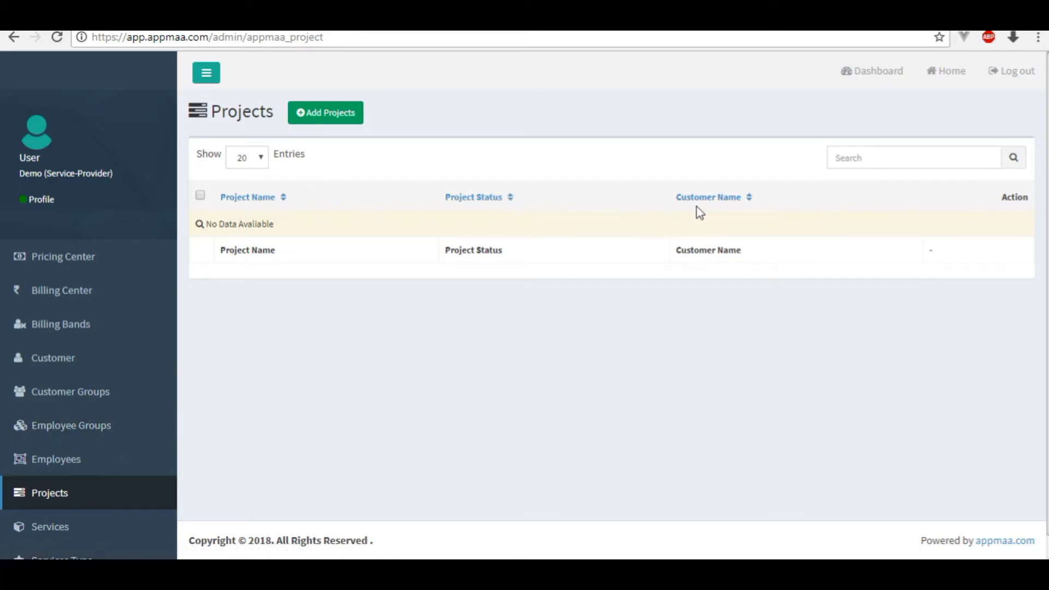
# Create an Active project named g.s.t for customer Openoid Pvt. Ltd.
pyautogui.click(344, 118)
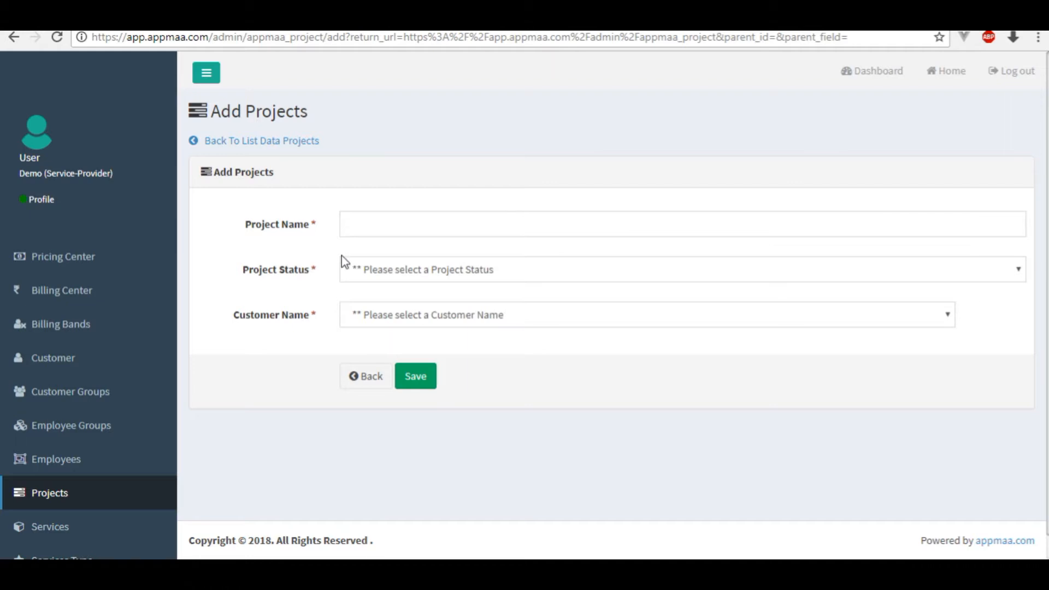
pyautogui.click(383, 230)
pyautogui.write('g.s.t')
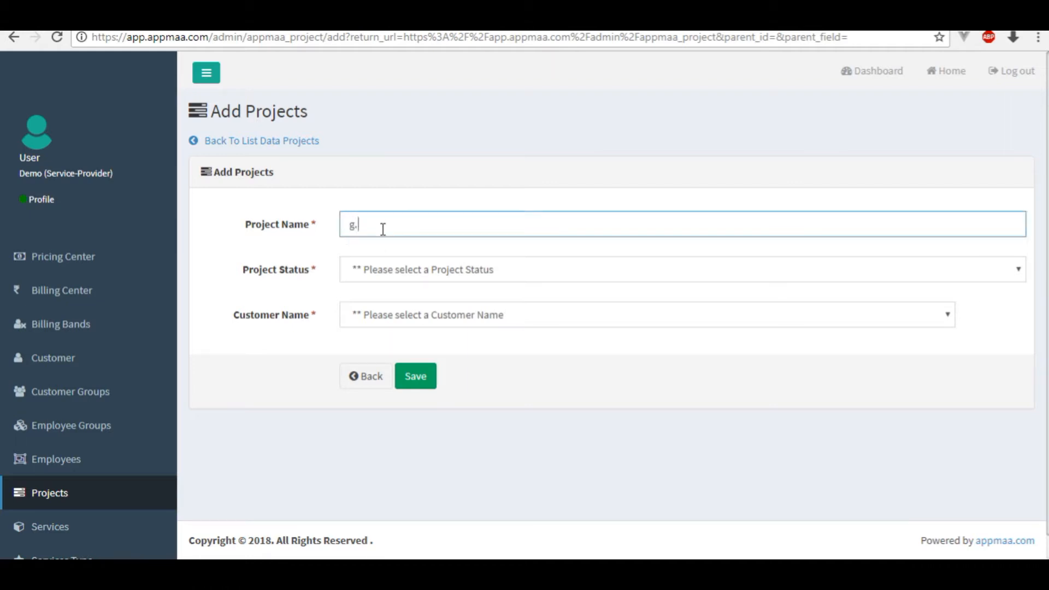
pyautogui.click(399, 273)
pyautogui.click(398, 327)
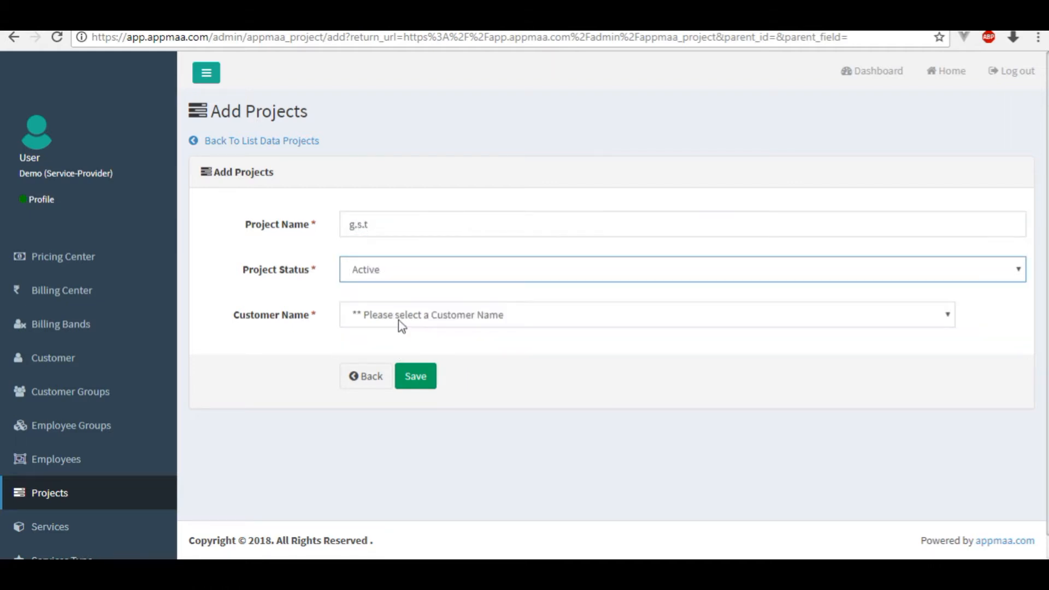
pyautogui.click(418, 314)
pyautogui.click(382, 364)
pyautogui.click(416, 376)
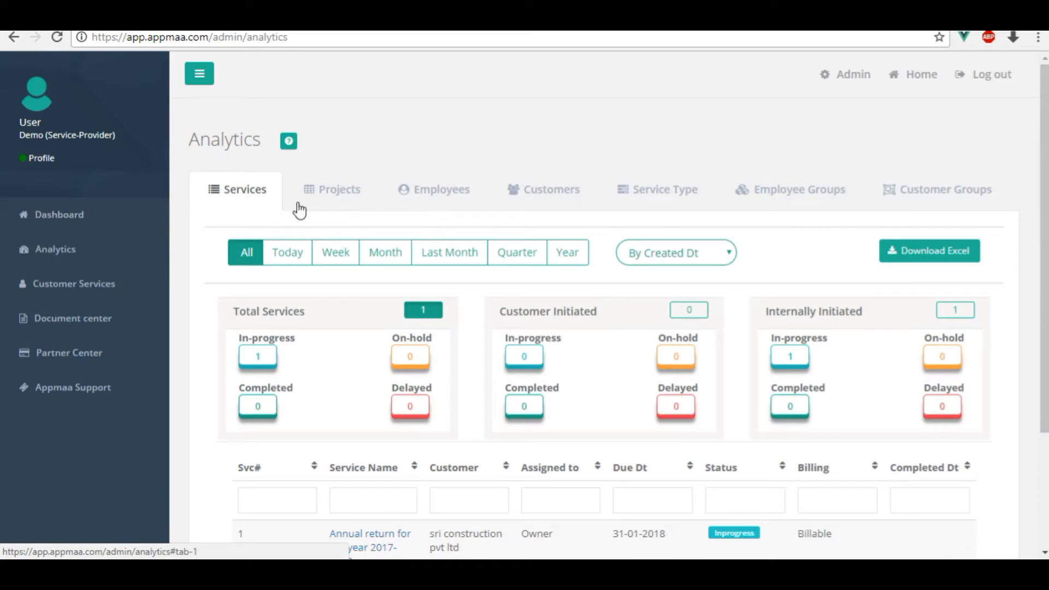
# Open the g.s.t project's details from the Analytics Projects tab.
pyautogui.click(333, 208)
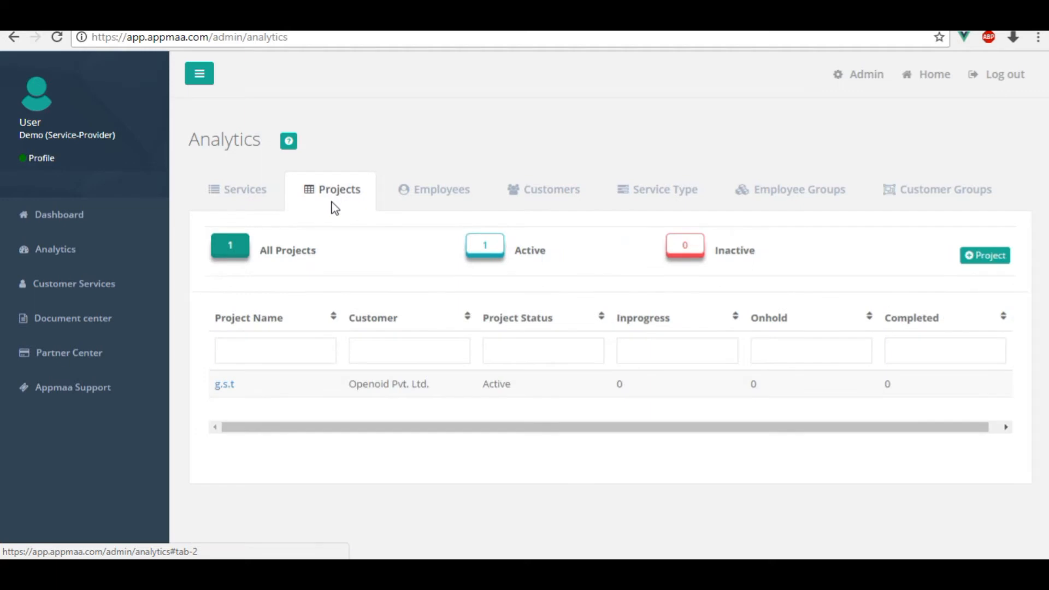
pyautogui.click(225, 387)
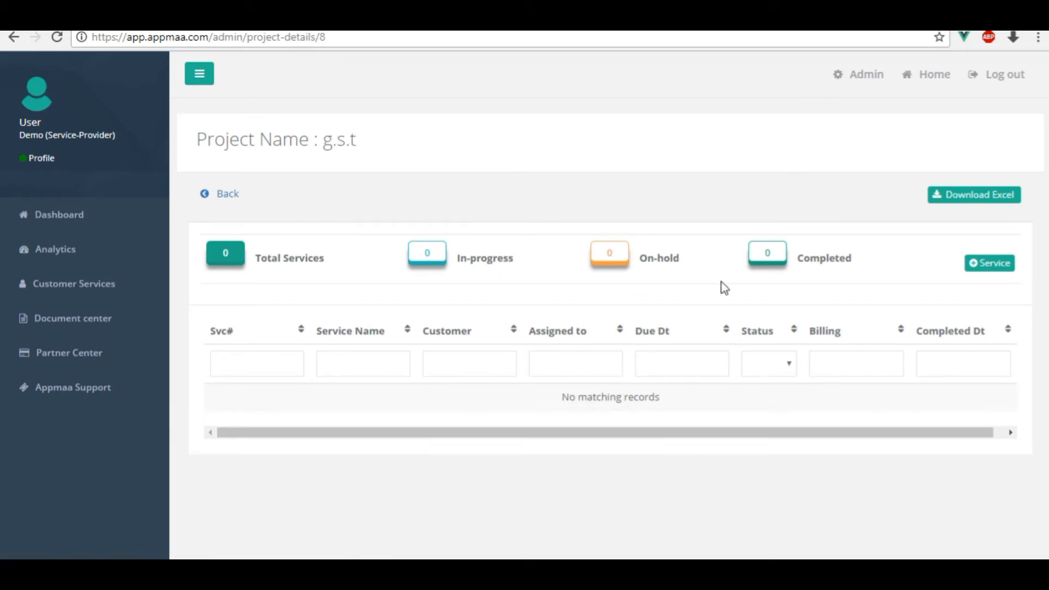
# Start an Accounting service named Accounts for g.s.t, assigned to Owner.
pyautogui.click(991, 272)
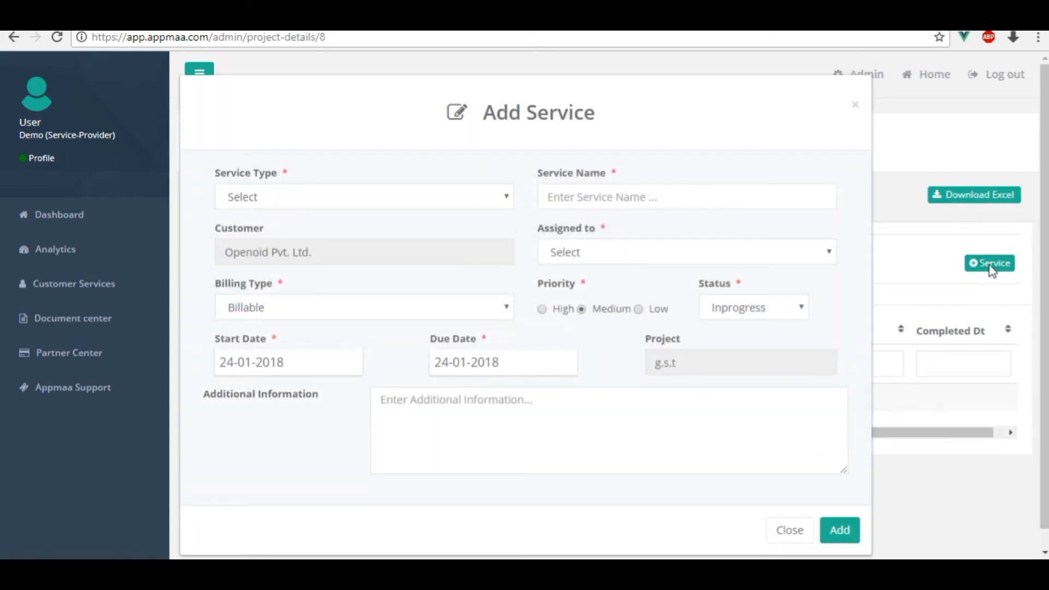
pyautogui.click(404, 198)
pyautogui.click(412, 246)
pyautogui.click(622, 194)
pyautogui.write('Accounts')
pyautogui.tripleClick(321, 260)
pyautogui.click(564, 257)
pyautogui.click(571, 304)
# Make it Billable, High priority, Inprogress, due 30-03-2018, with notes, and add it.
pyautogui.click(499, 306)
pyautogui.click(478, 343)
pyautogui.click(545, 310)
pyautogui.click(713, 314)
pyautogui.click(728, 334)
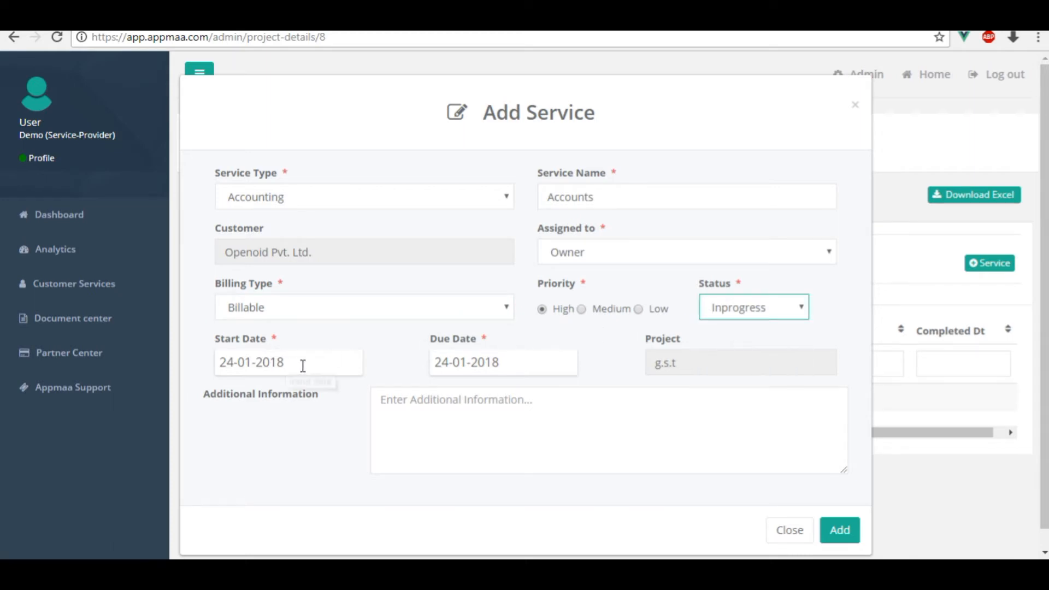
pyautogui.click(454, 367)
pyautogui.click(650, 190)
pyautogui.click(650, 190)
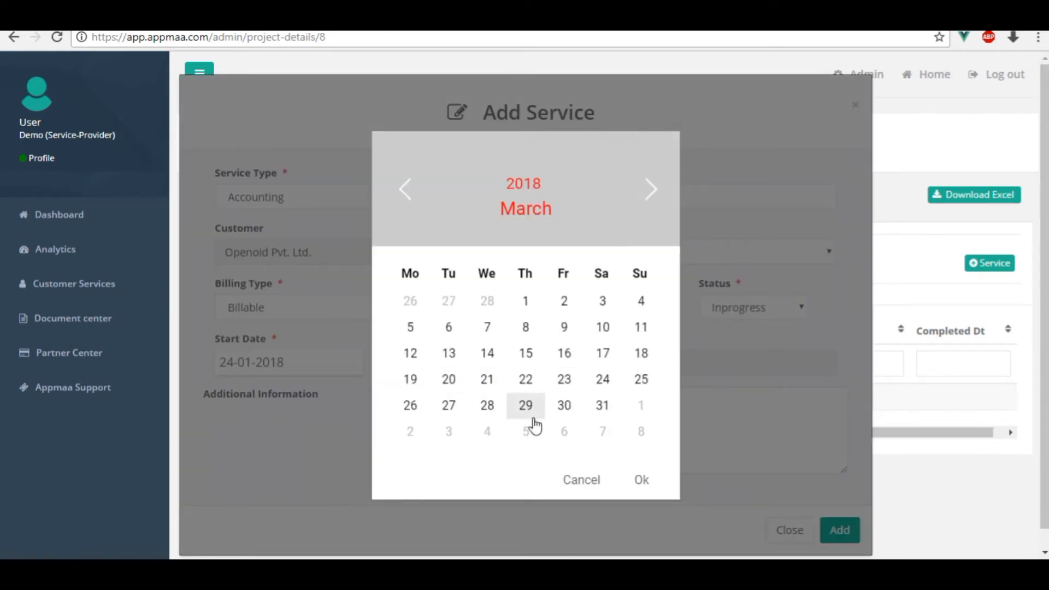
pyautogui.click(564, 406)
pyautogui.click(677, 365)
pyautogui.click(682, 389)
pyautogui.write('Accounting GST')
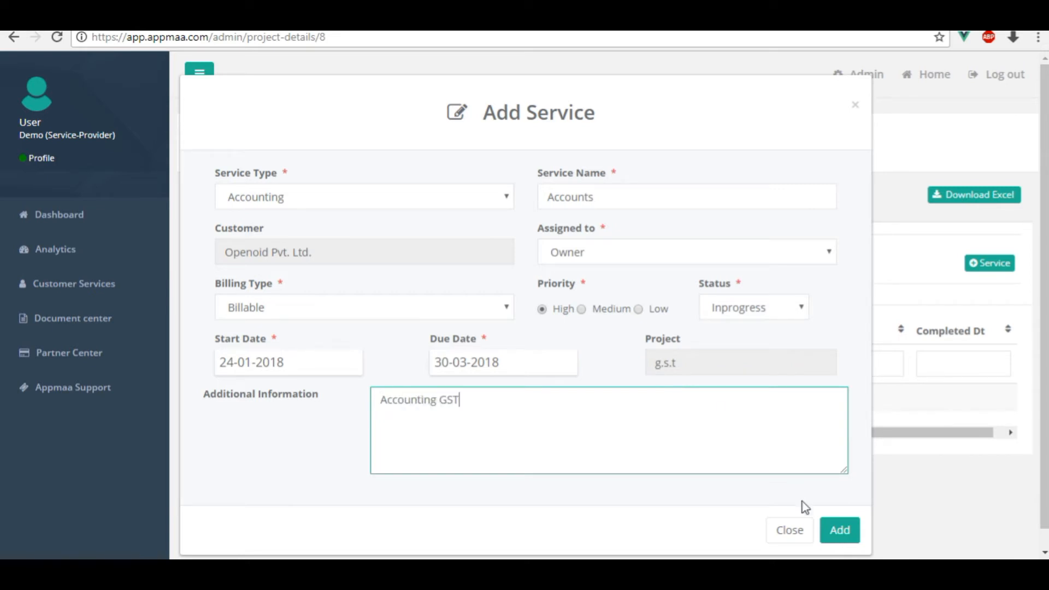
pyautogui.click(842, 531)
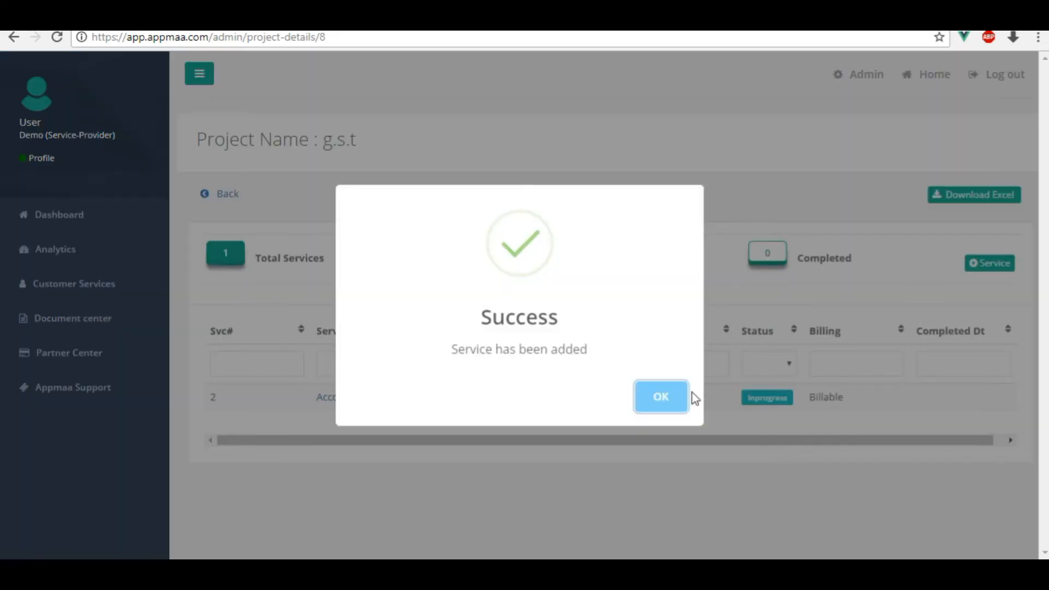
# Dismiss the success message and filter services by In-progress, Total, On-hold and Completed counts.
pyautogui.click(669, 401)
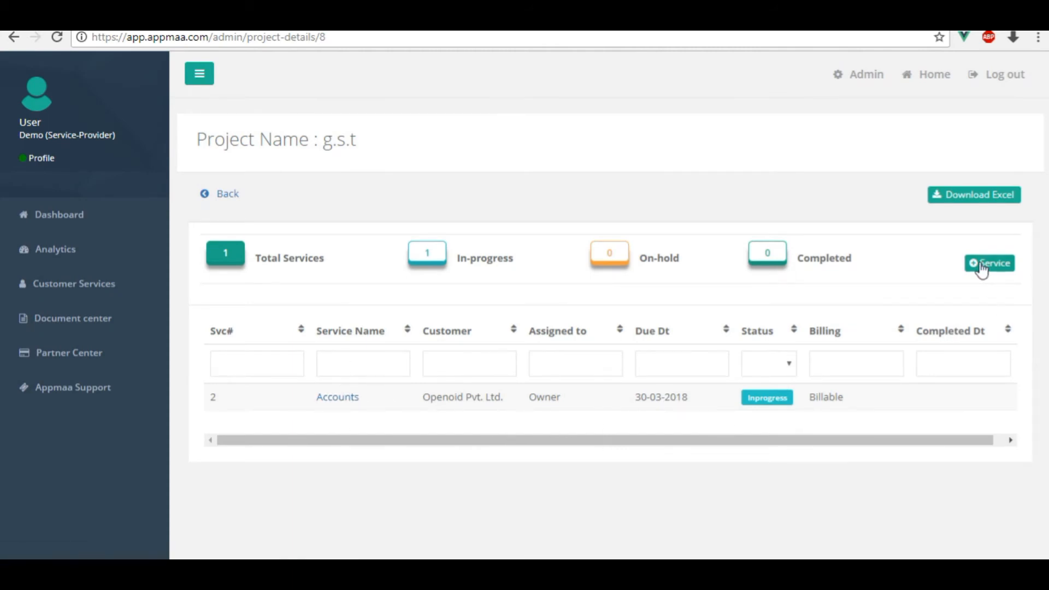
pyautogui.click(434, 256)
pyautogui.click(223, 256)
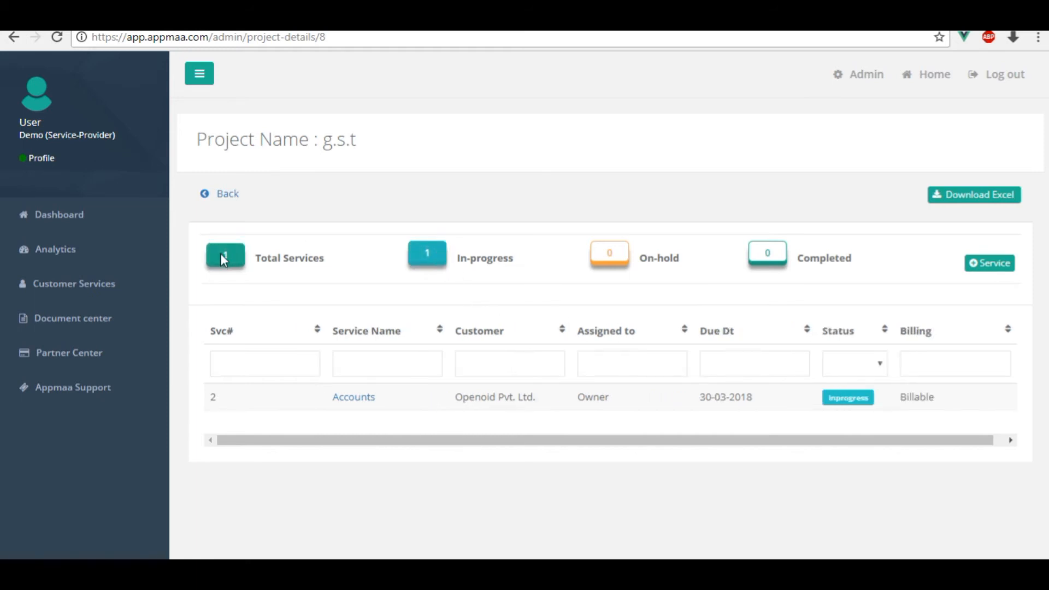
pyautogui.click(614, 260)
pyautogui.click(767, 253)
pyautogui.click(429, 254)
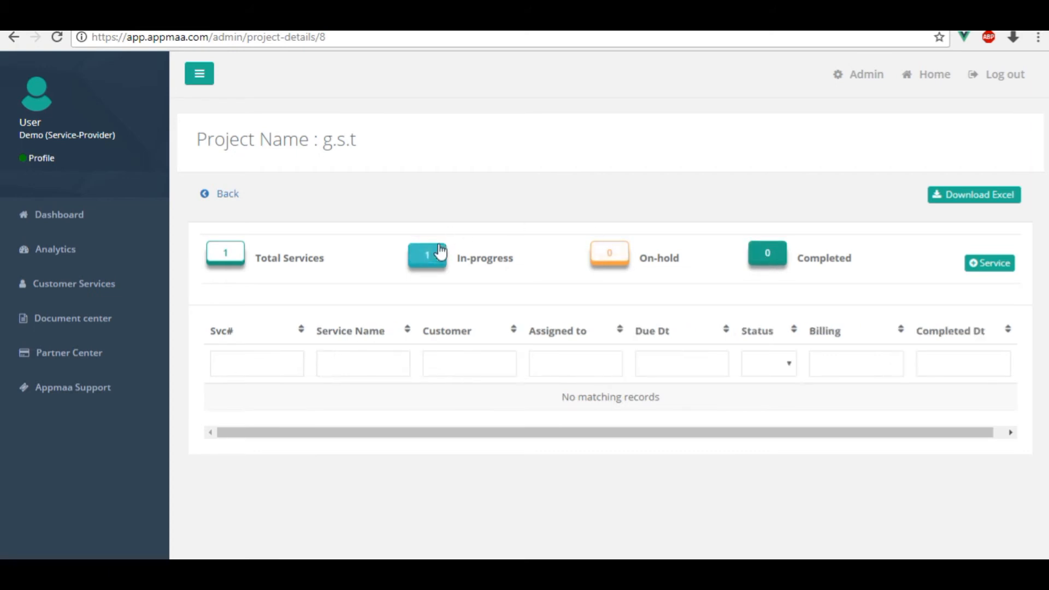
pyautogui.click(216, 257)
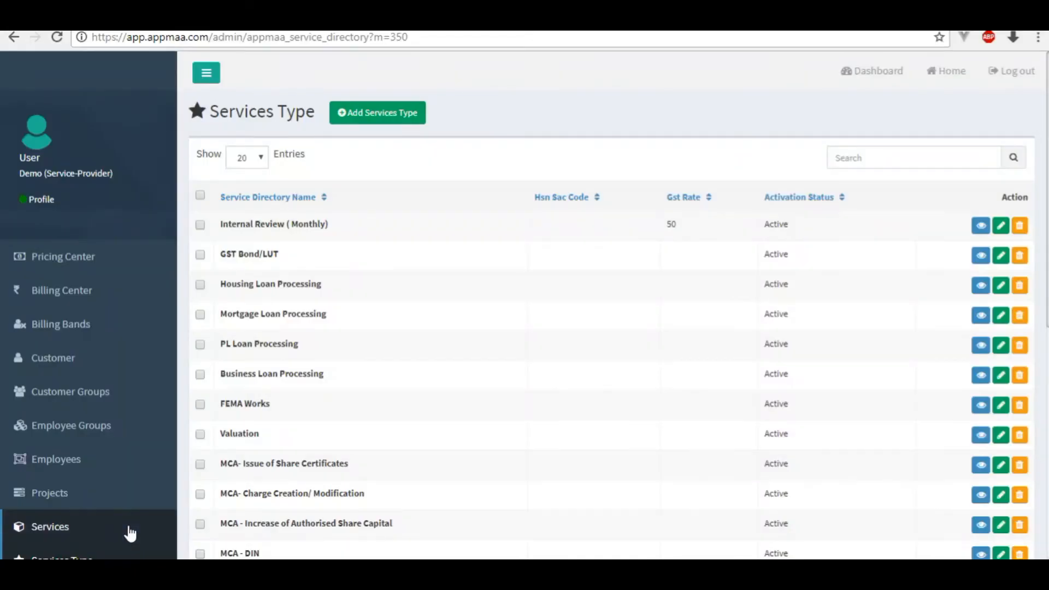
# Open the Services Type list showing types such as GST Bond/LUT.
pyautogui.click(129, 530)
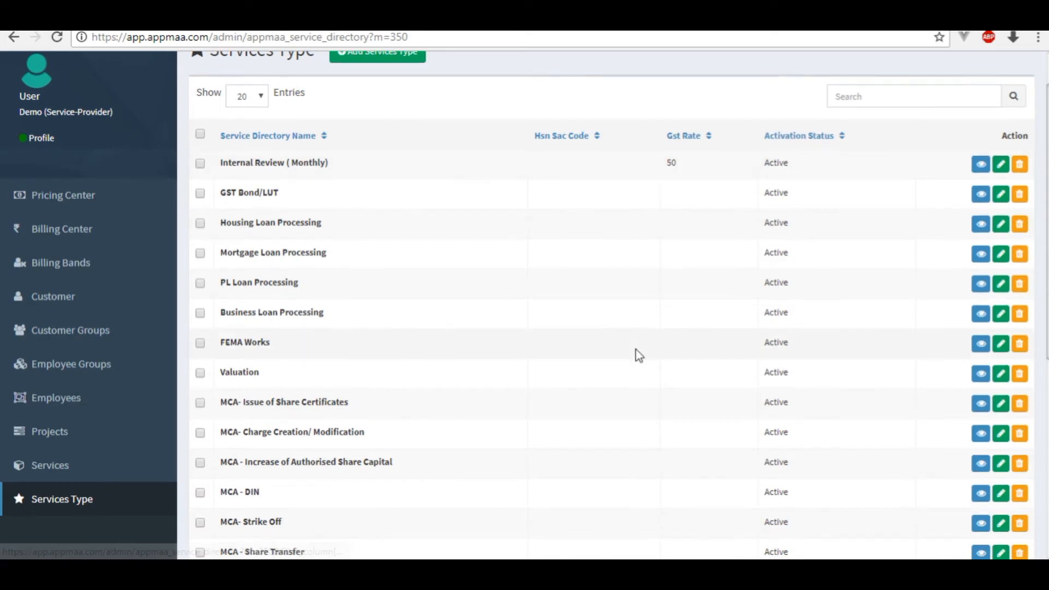
# Add an Active service type 'gst ruturn filing' with GST rate 50.
pyautogui.scroll(-4, 636, 353)
pyautogui.scroll(3, 638, 354)
pyautogui.scroll(3, 638, 354)
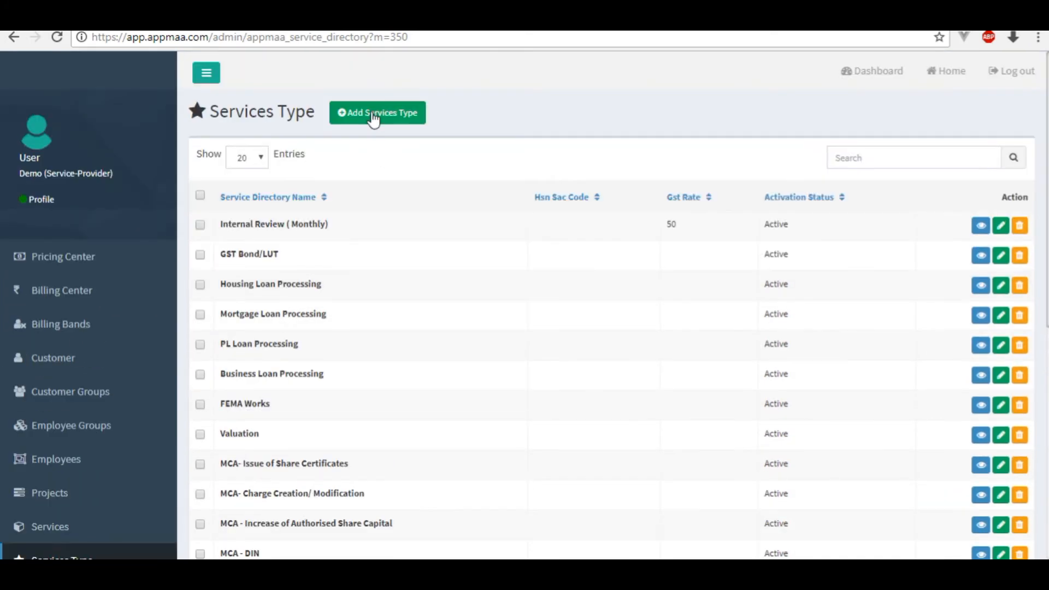
pyautogui.click(365, 112)
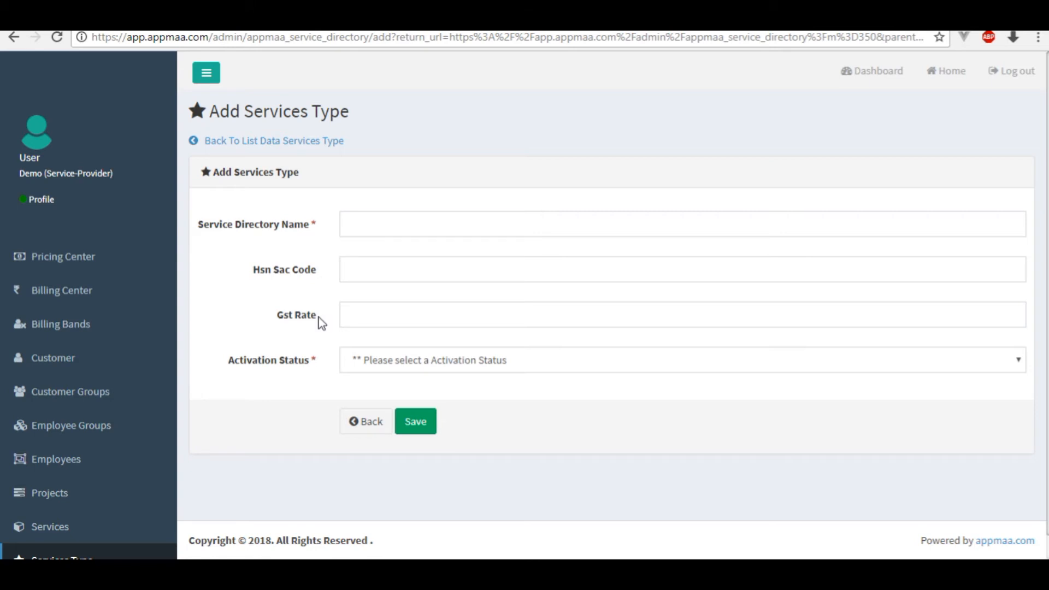
pyautogui.click(380, 222)
pyautogui.write('gst ruturn filing')
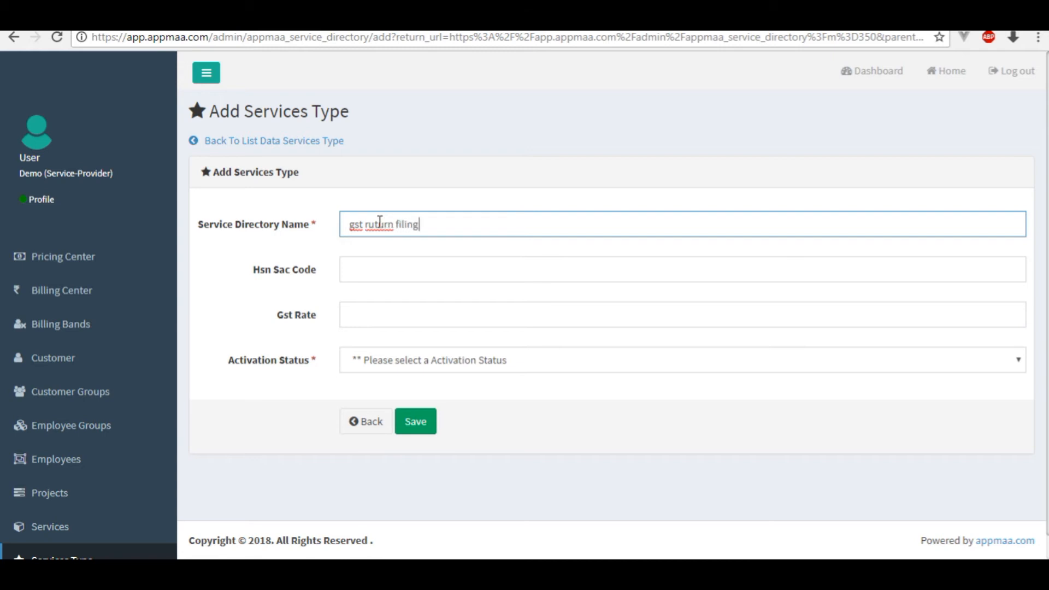
pyautogui.click(389, 275)
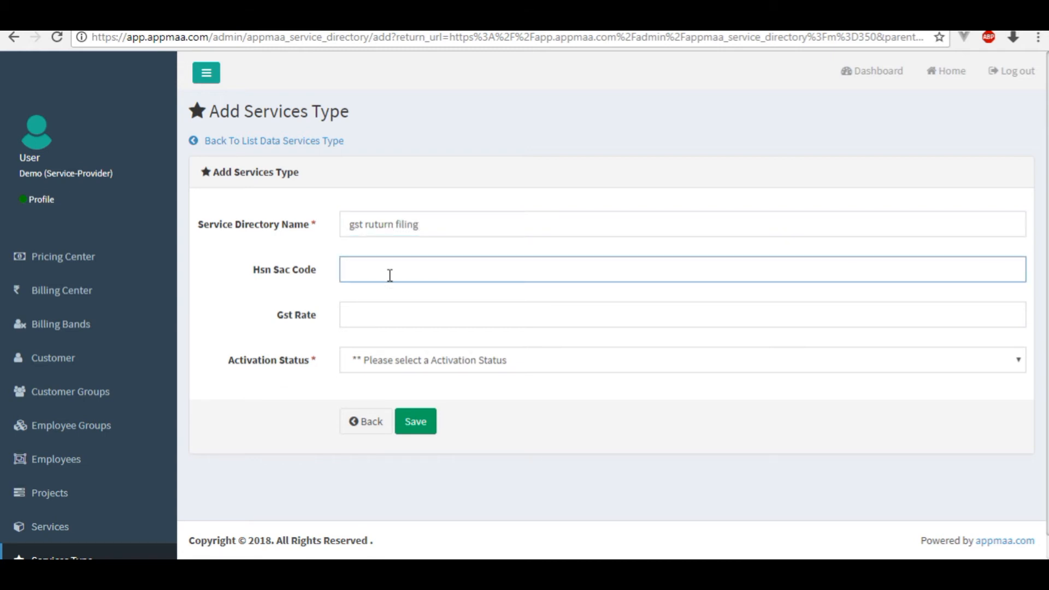
pyautogui.click(381, 321)
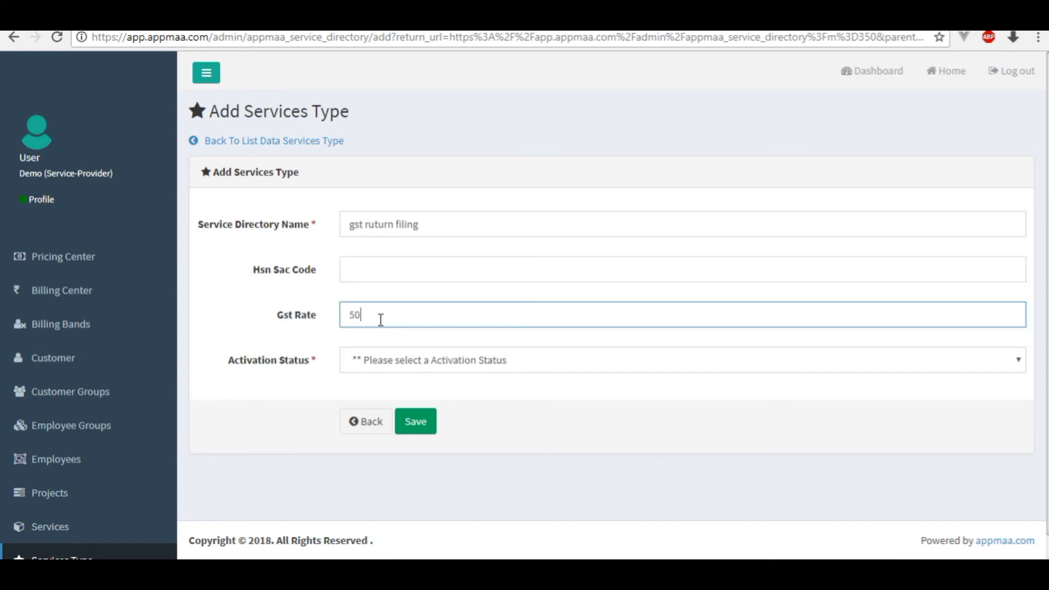
pyautogui.click(377, 364)
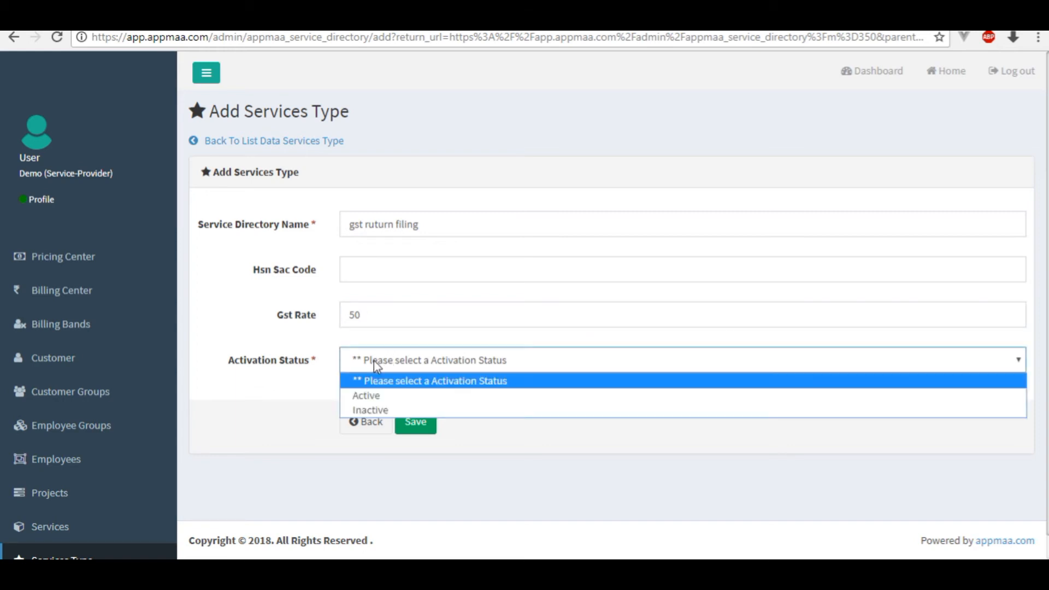
pyautogui.click(372, 394)
pyautogui.click(414, 429)
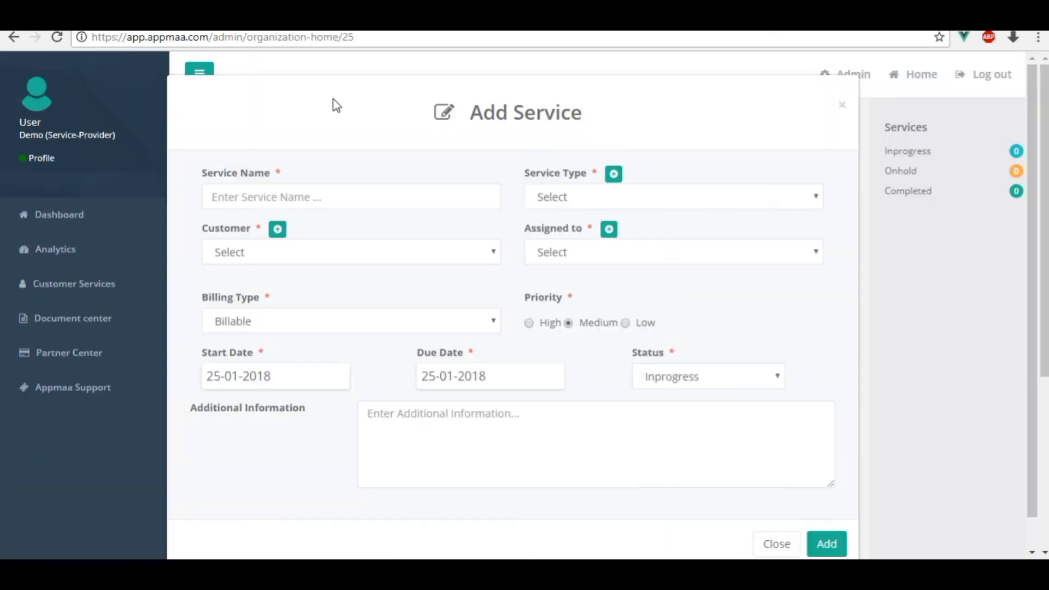
# Choose gst ruturn filing as the Service Type in the Add Service form.
pyautogui.click(612, 210)
pyautogui.scroll(-5, 633, 335)
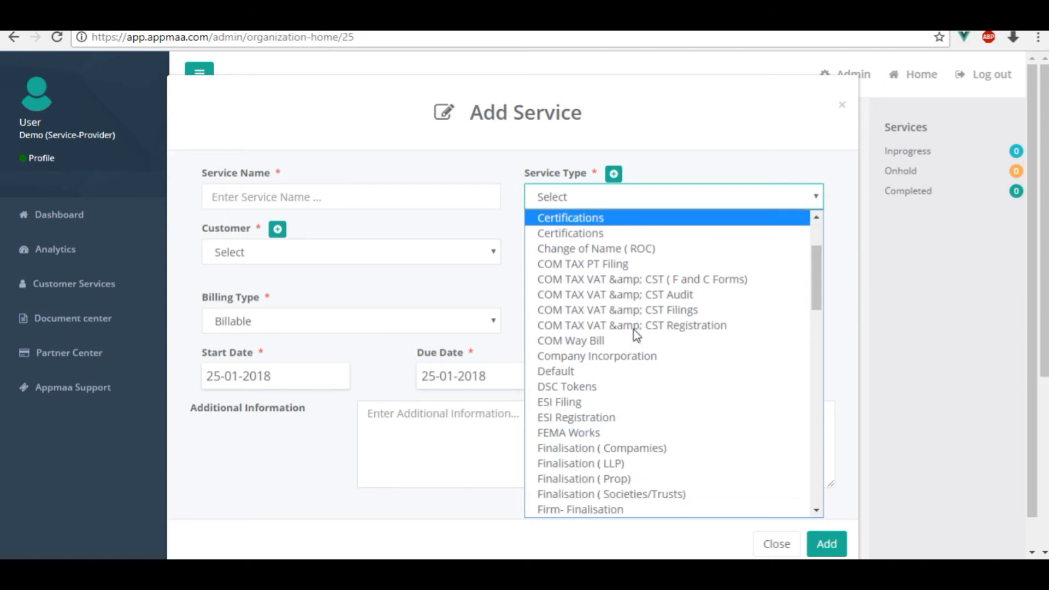
pyautogui.scroll(2, 633, 335)
pyautogui.scroll(-3, 633, 335)
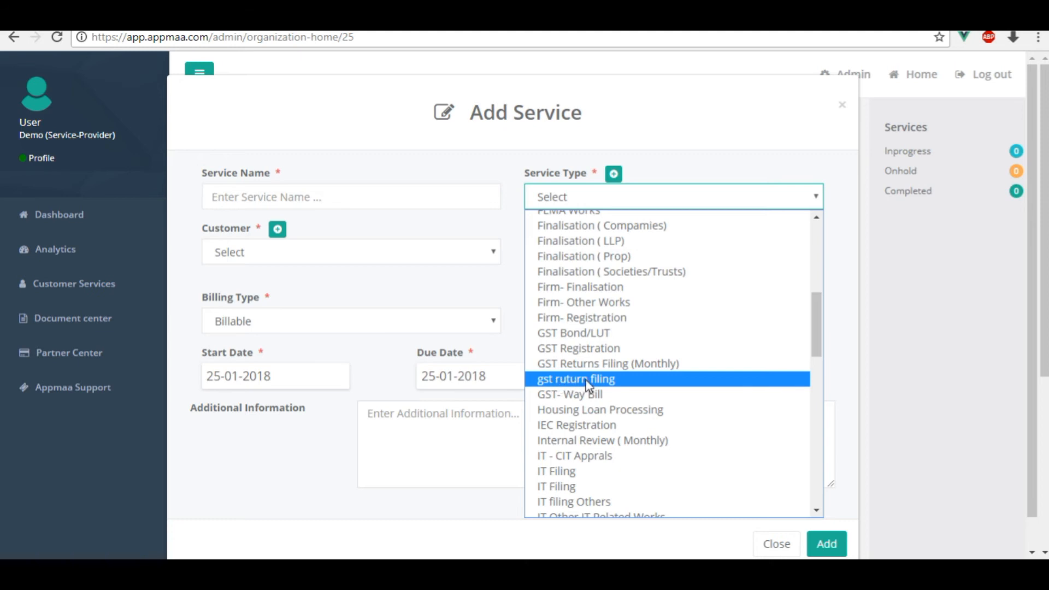
pyautogui.click(587, 385)
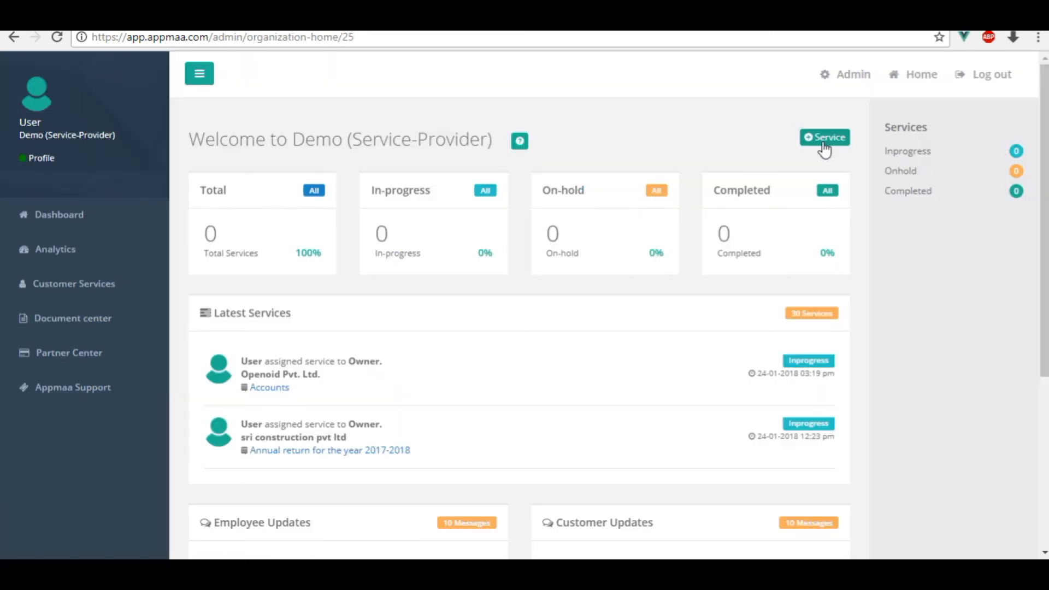
# Start service 'Annual return filing for the year 2018-19', type gst ruturn filing, for Openoid Pvt. Ltd.
pyautogui.click(824, 137)
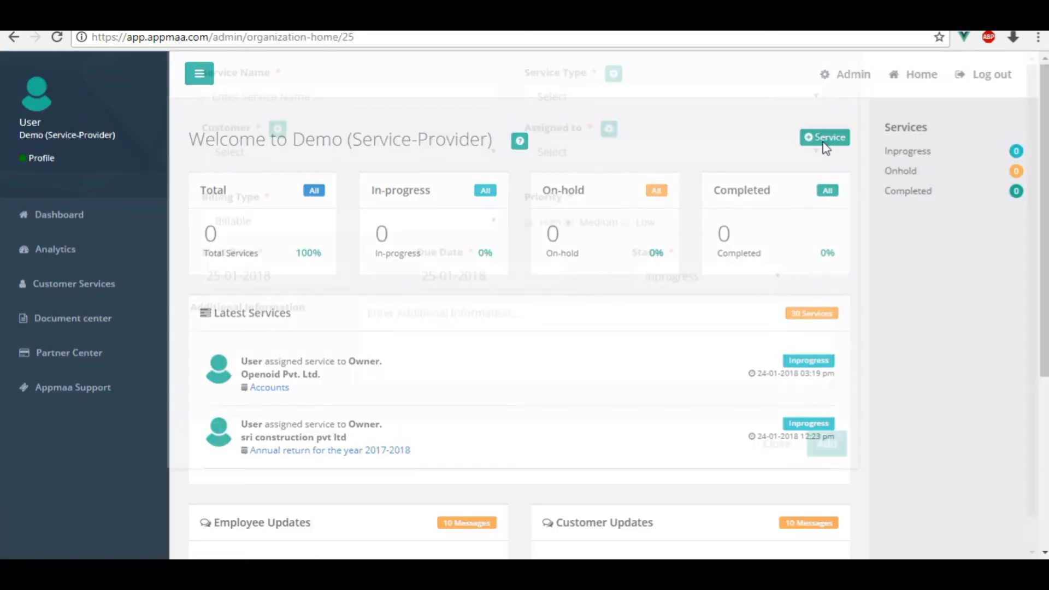
pyautogui.click(446, 191)
pyautogui.write('Ann')
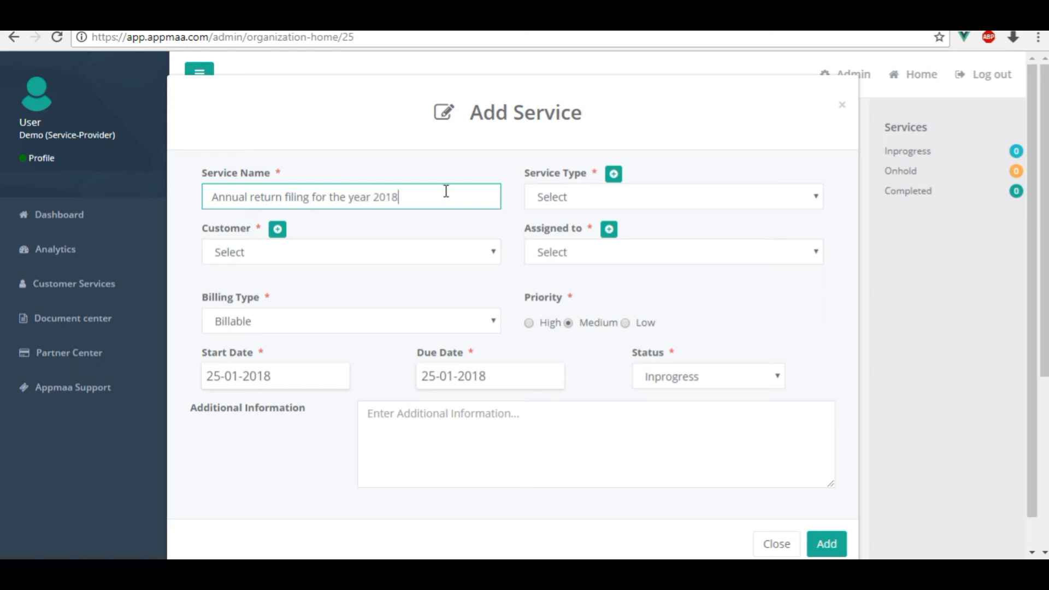
pyautogui.click(549, 202)
pyautogui.scroll(-5, 632, 355)
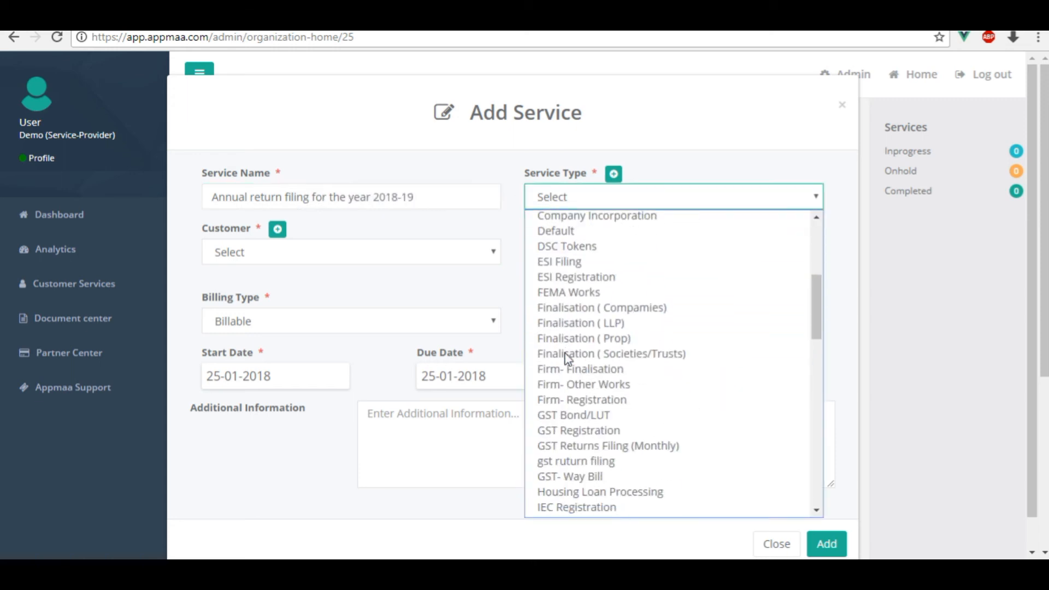
pyautogui.click(582, 460)
pyautogui.click(404, 253)
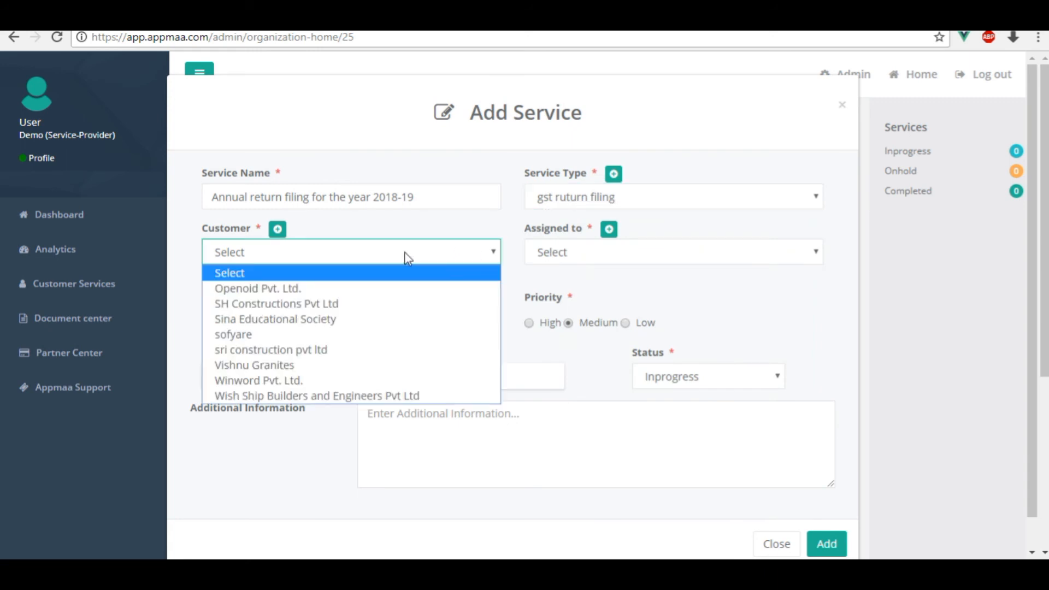
pyautogui.click(376, 294)
# Assign it to Owner, Billable, High priority, due 01-02-2018, add notes, and confirm.
pyautogui.click(575, 295)
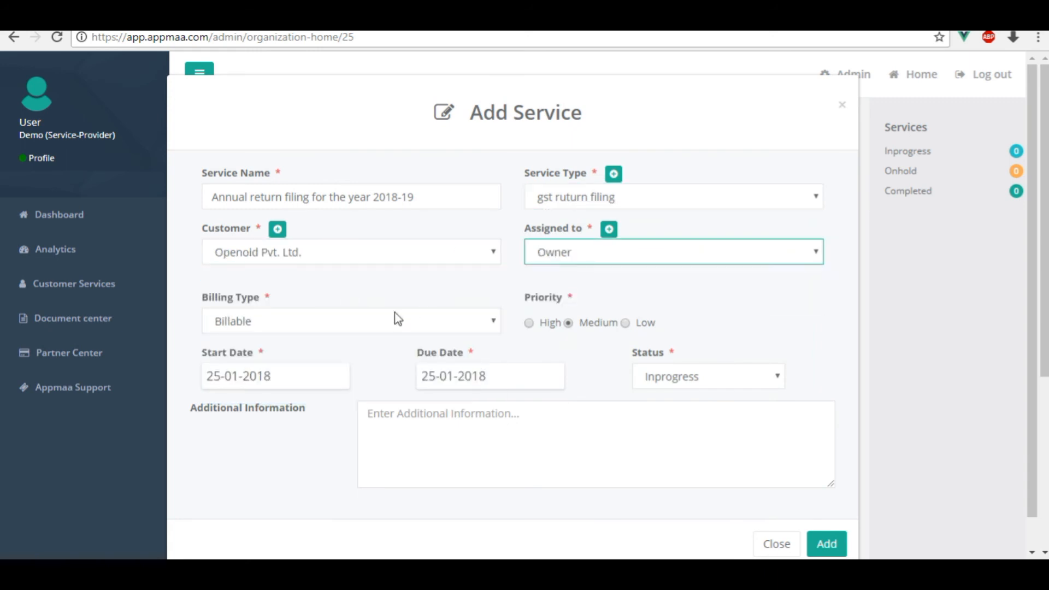
pyautogui.click(399, 321)
pyautogui.click(344, 340)
pyautogui.click(533, 327)
pyautogui.click(571, 326)
pyautogui.click(470, 377)
pyautogui.click(514, 412)
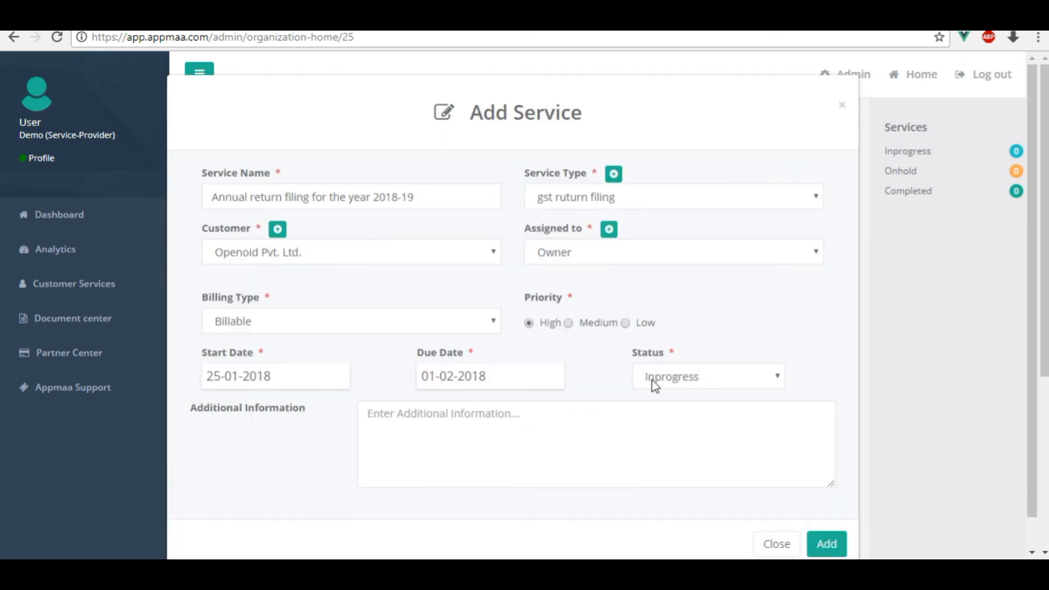
pyautogui.click(524, 418)
pyautogui.write('A')
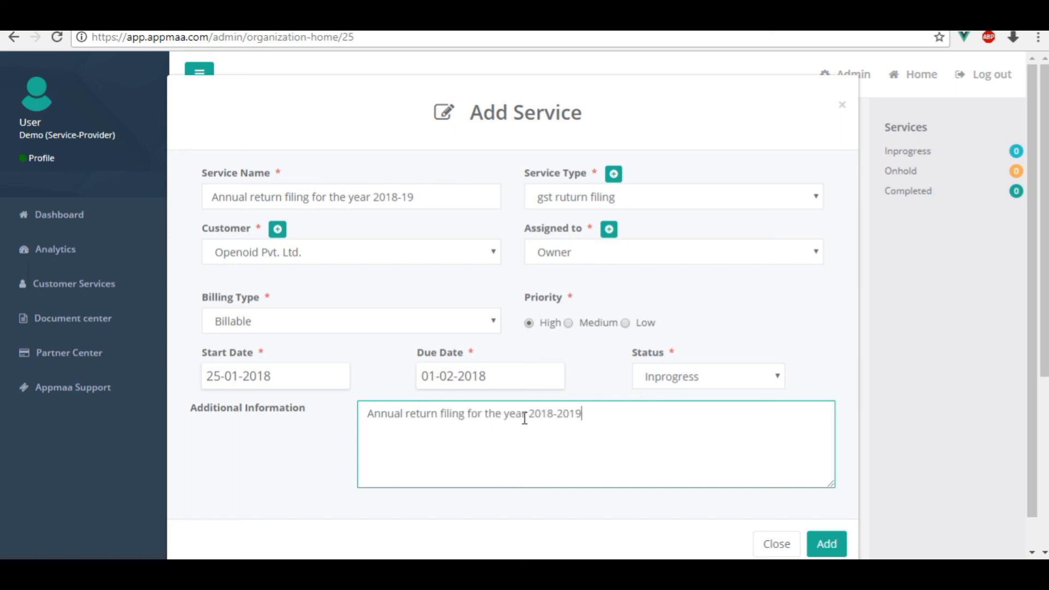
pyautogui.click(828, 544)
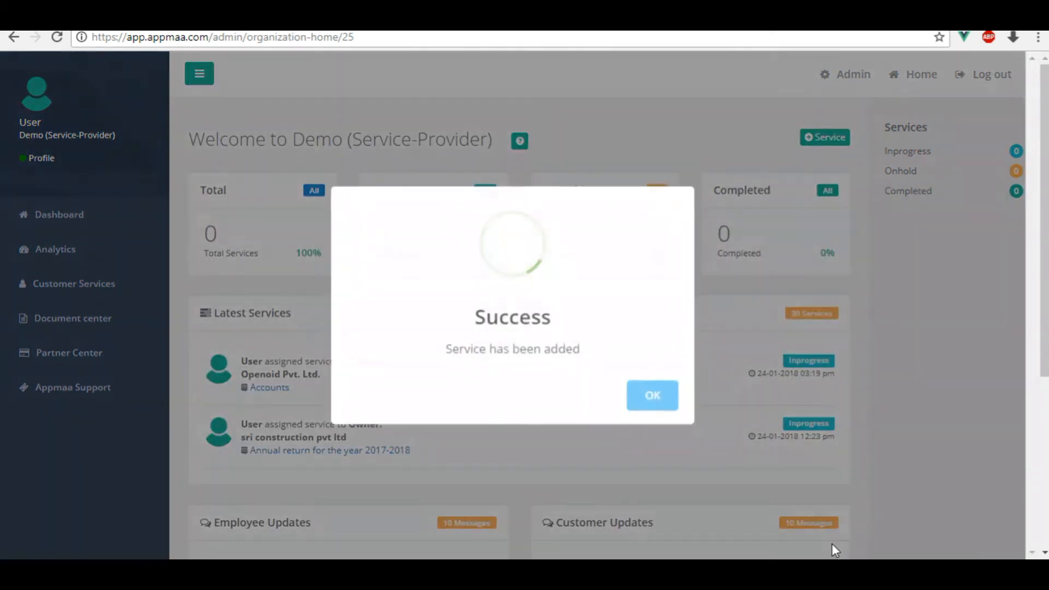
pyautogui.click(661, 399)
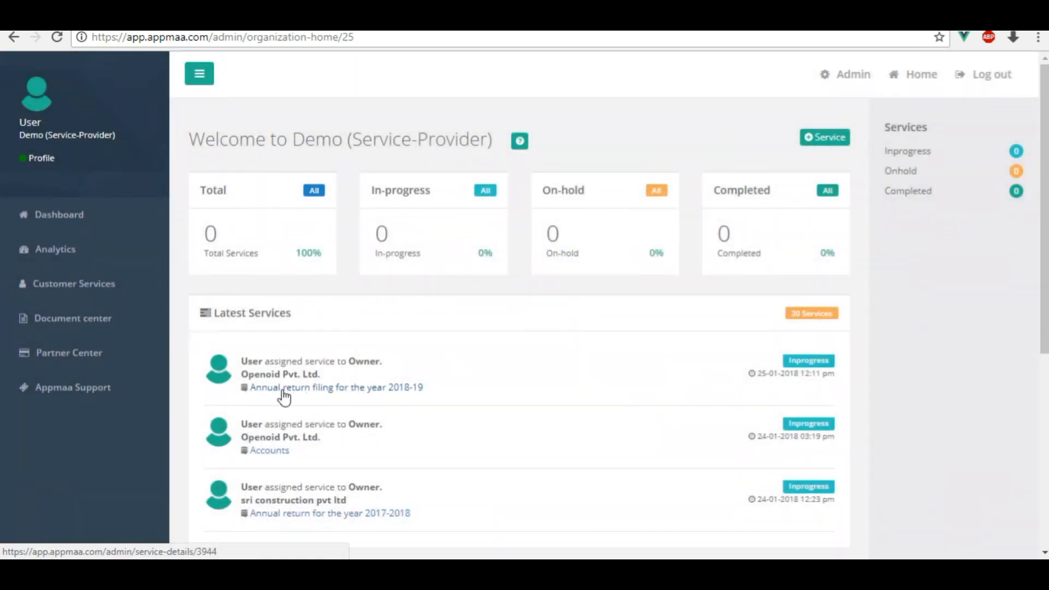
# Review the Analytics services table listing three in-progress services, including the 2018-19 annual return.
pyautogui.click(316, 388)
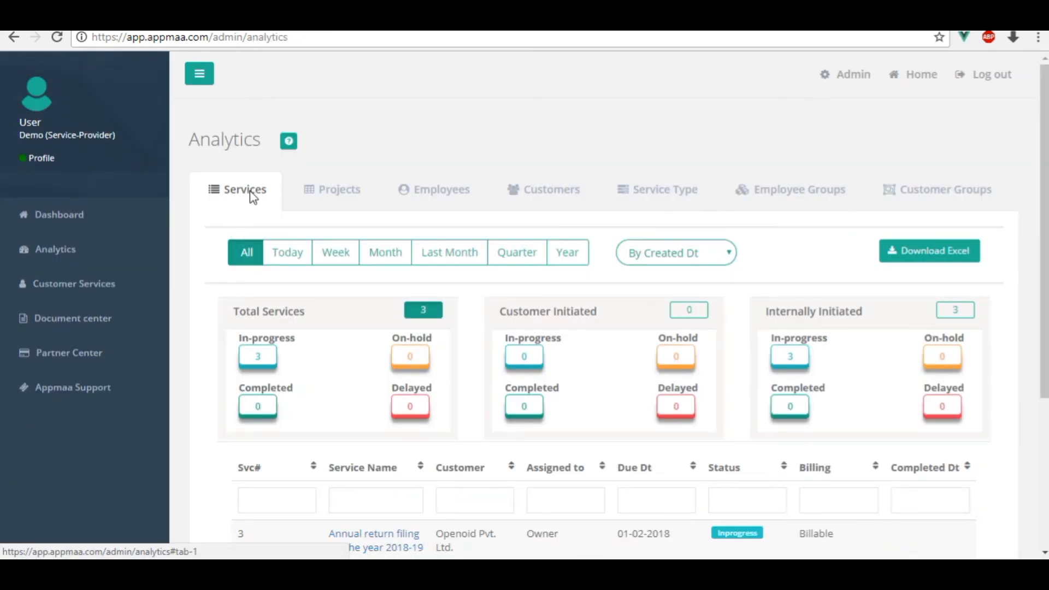
pyautogui.scroll(-4, 386, 349)
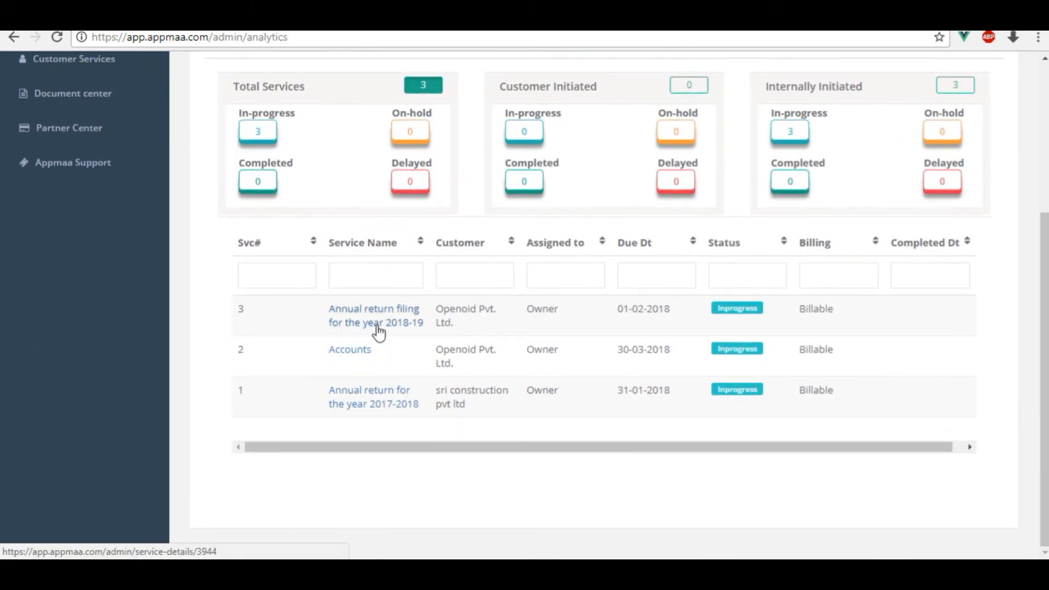
pyautogui.scroll(2, 429, 327)
pyautogui.scroll(-1, 429, 329)
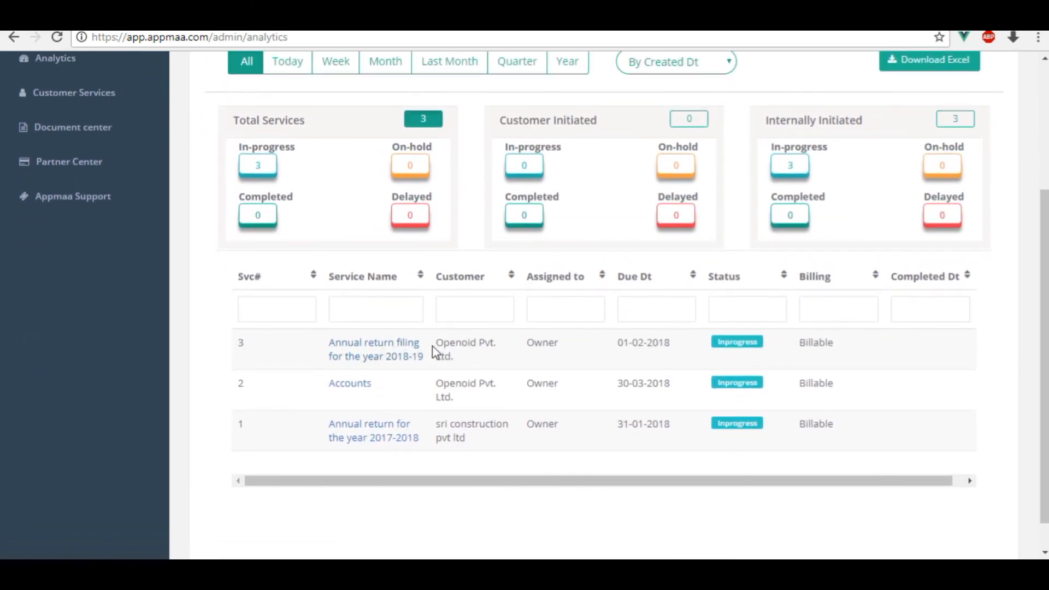
pyautogui.scroll(1, 436, 351)
pyautogui.scroll(2, 436, 352)
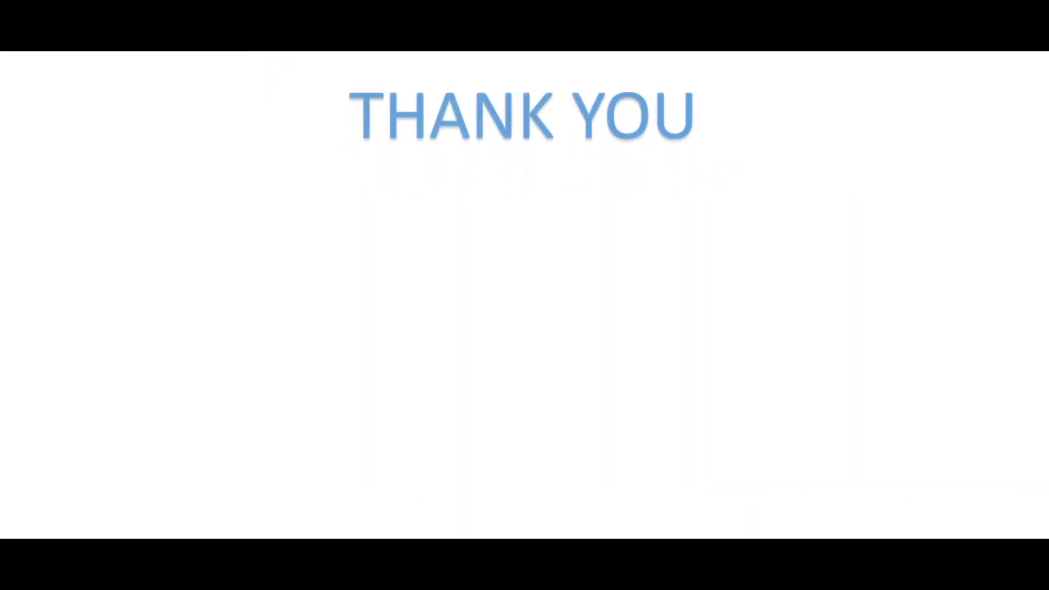